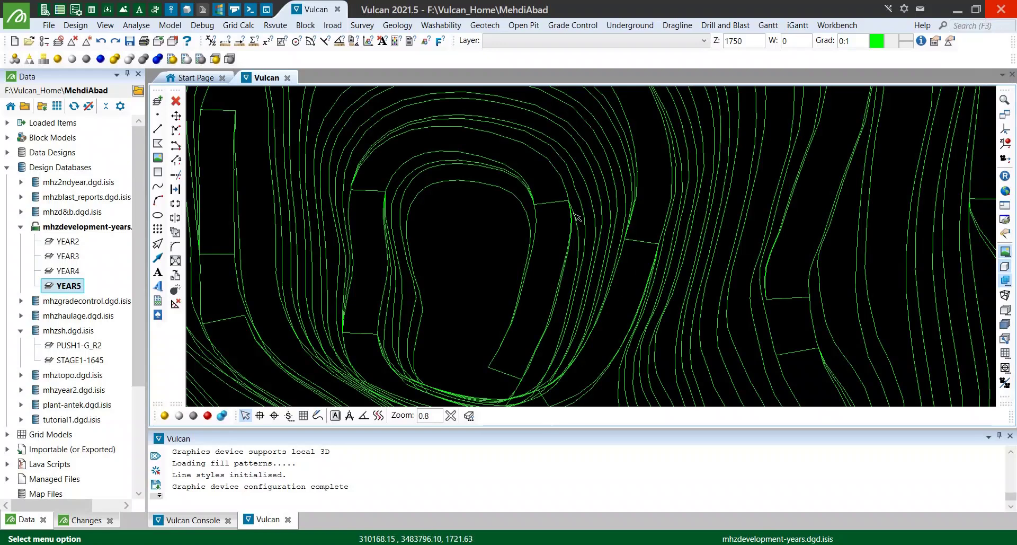
{"action": "scroll", "coordinate": [485, 241], "scroll_direction": "up", "scroll_amount": 1}
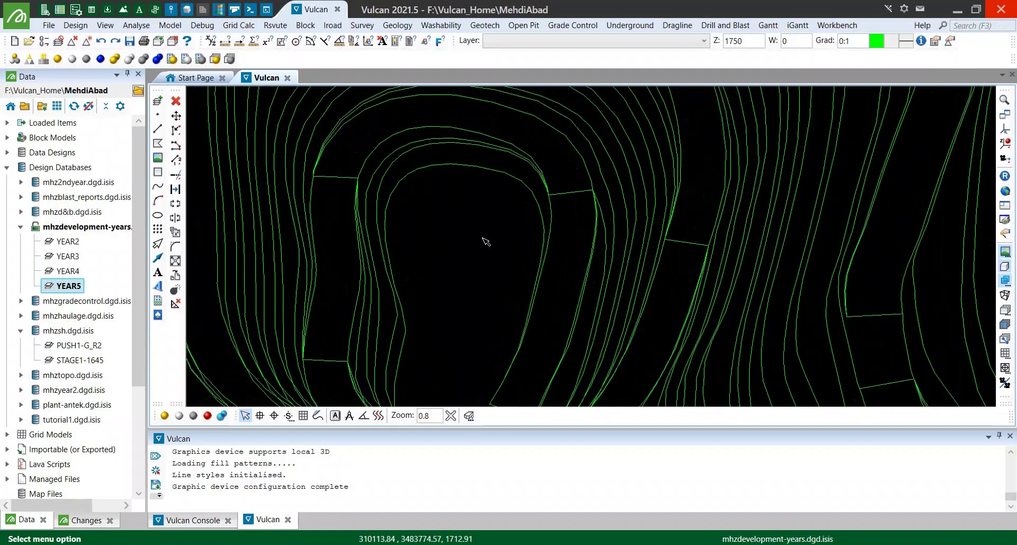
{"action": "scroll", "coordinate": [486, 241], "scroll_direction": "up", "scroll_amount": 1}
{"action": "scroll", "coordinate": [486, 241], "scroll_direction": "down", "scroll_amount": 4}
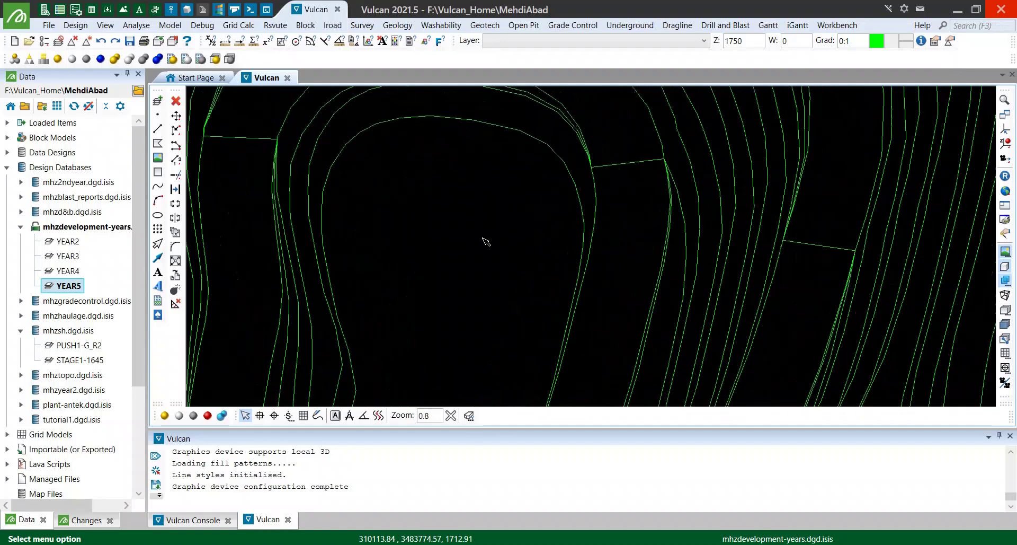
{"action": "scroll", "coordinate": [486, 241], "scroll_direction": "down", "scroll_amount": 1}
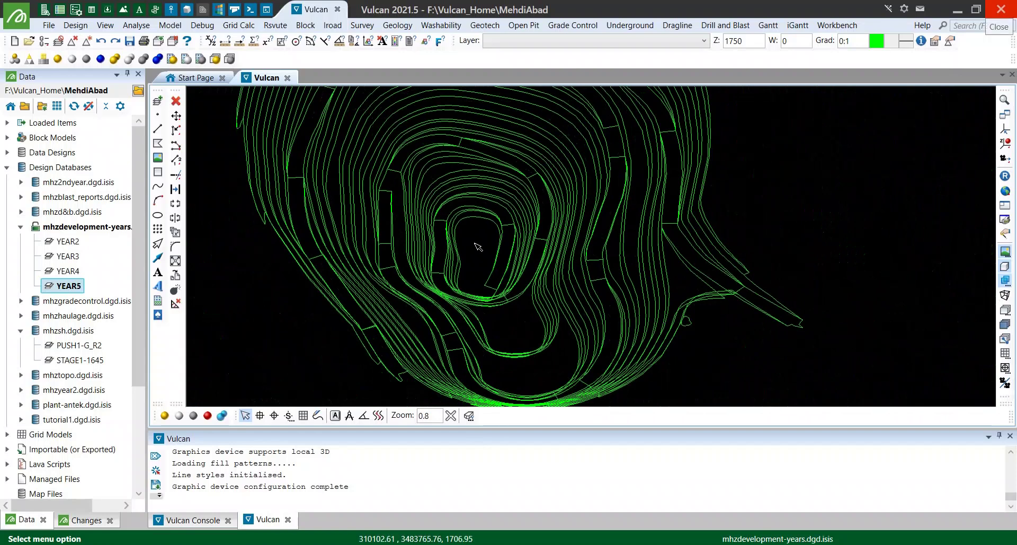
{"action": "key", "text": "r"}
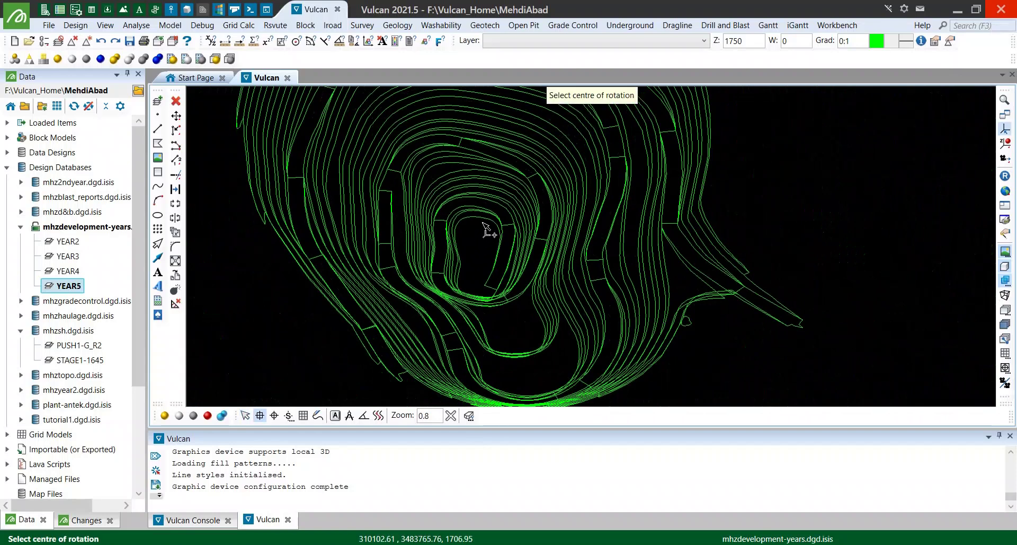
{"action": "left_click", "coordinate": [483, 223]}
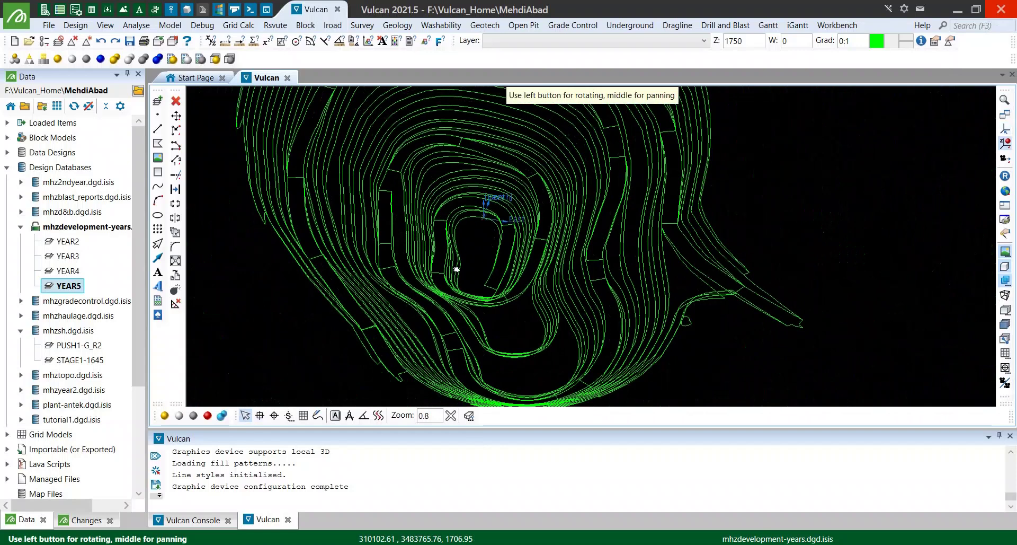
{"action": "mouse_move", "coordinate": [456, 269]}
{"action": "left_mouse_down"}
{"action": "mouse_move", "coordinate": [480, 259]}
{"action": "mouse_move", "coordinate": [488, 225]}
{"action": "left_mouse_up"}
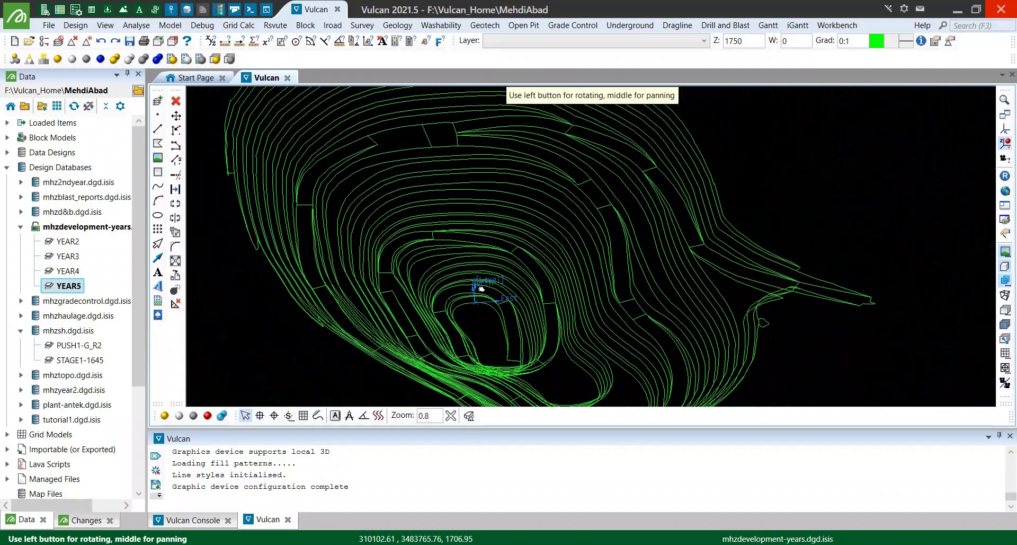
{"action": "scroll", "coordinate": [481, 288], "scroll_direction": "up", "scroll_amount": 2}
{"action": "left_click_drag", "start_coordinate": [486, 297], "coordinate": [478, 326]}
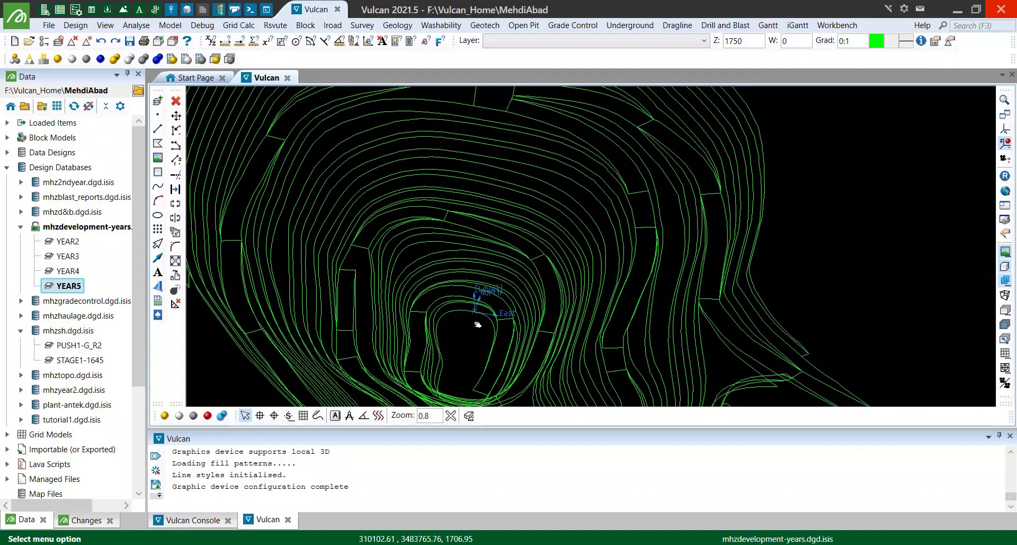
{"action": "right_click", "coordinate": [477, 324]}
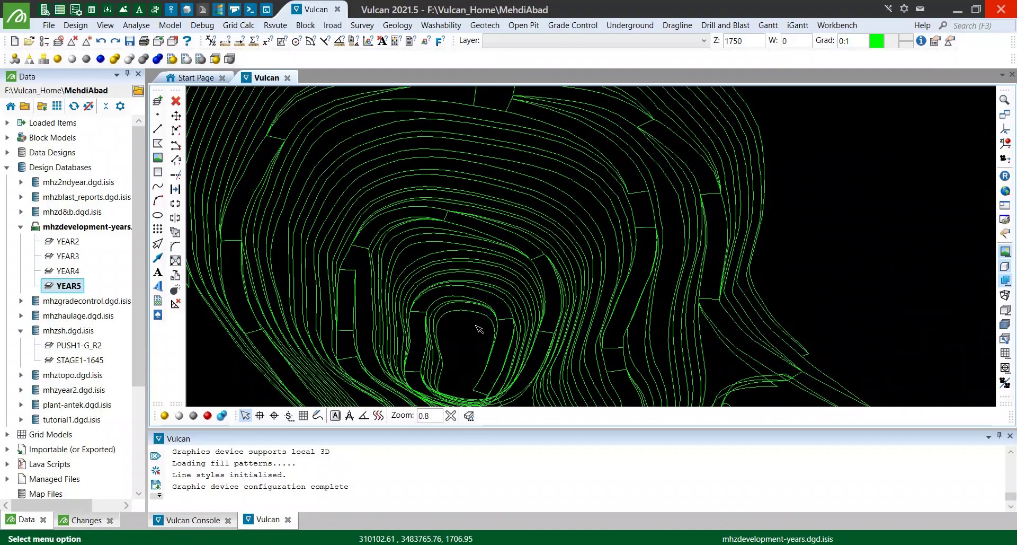
{"action": "scroll", "coordinate": [465, 333], "scroll_direction": "up", "scroll_amount": 3}
{"action": "scroll", "coordinate": [465, 333], "scroll_direction": "up", "scroll_amount": 2}
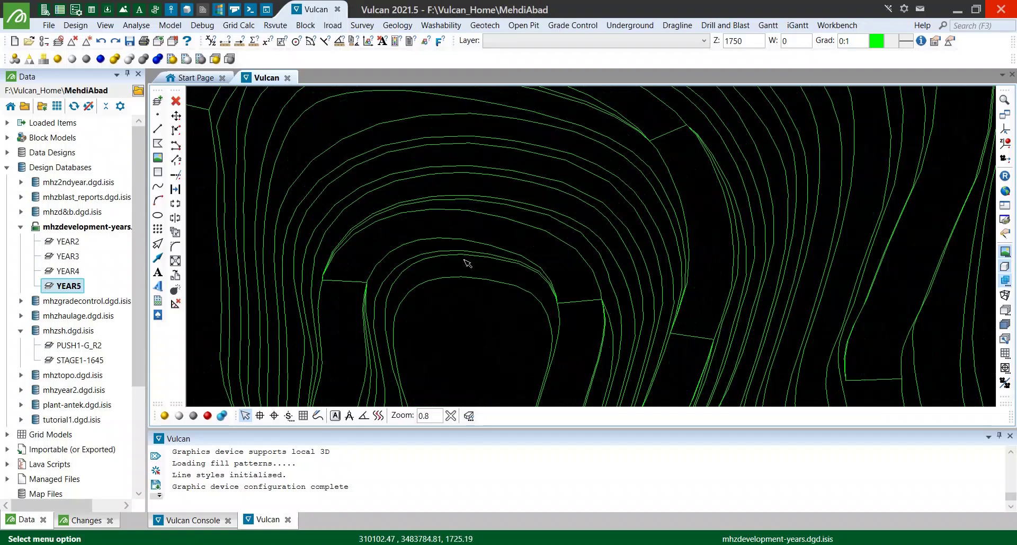
{"action": "key", "text": "r"}
{"action": "left_click_drag", "start_coordinate": [466, 262], "coordinate": [514, 252]}
{"action": "key", "text": "Escape"}
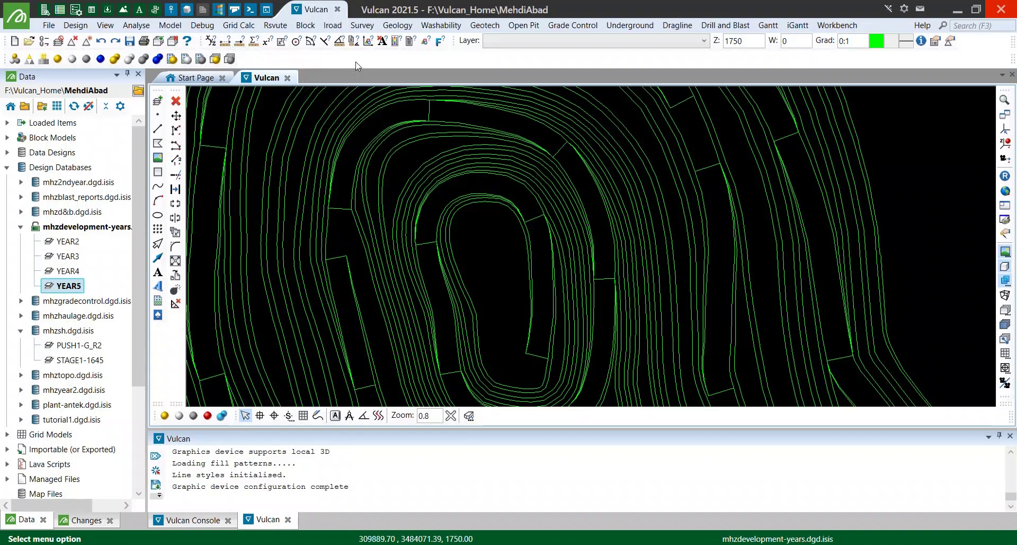
Step: Set Object Label to show Gradient as a percentage with 1 decimal place
{"action": "left_click", "coordinate": [137, 25]}
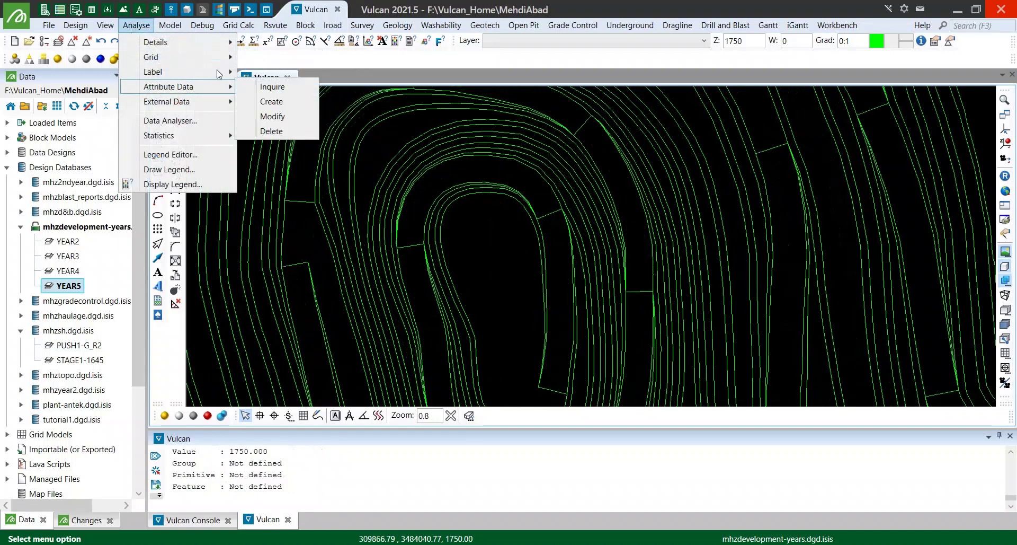
{"action": "mouse_move", "coordinate": [168, 73]}
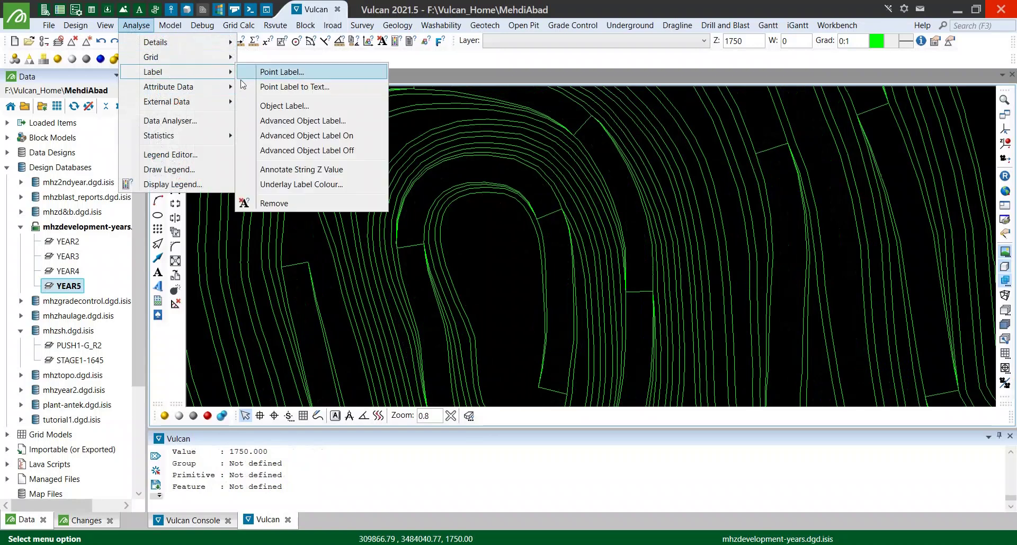
{"action": "left_click", "coordinate": [298, 108]}
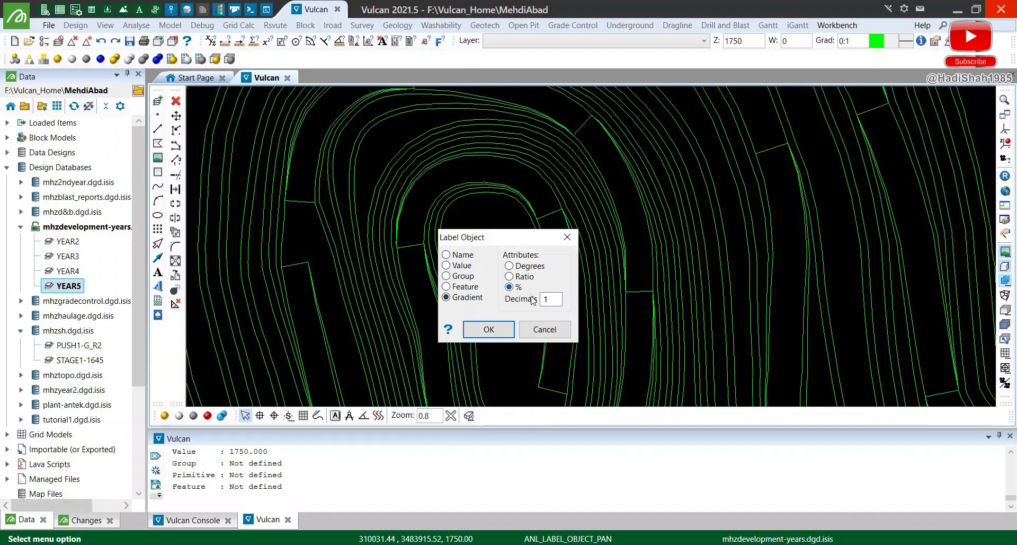
{"action": "left_click", "coordinate": [489, 329]}
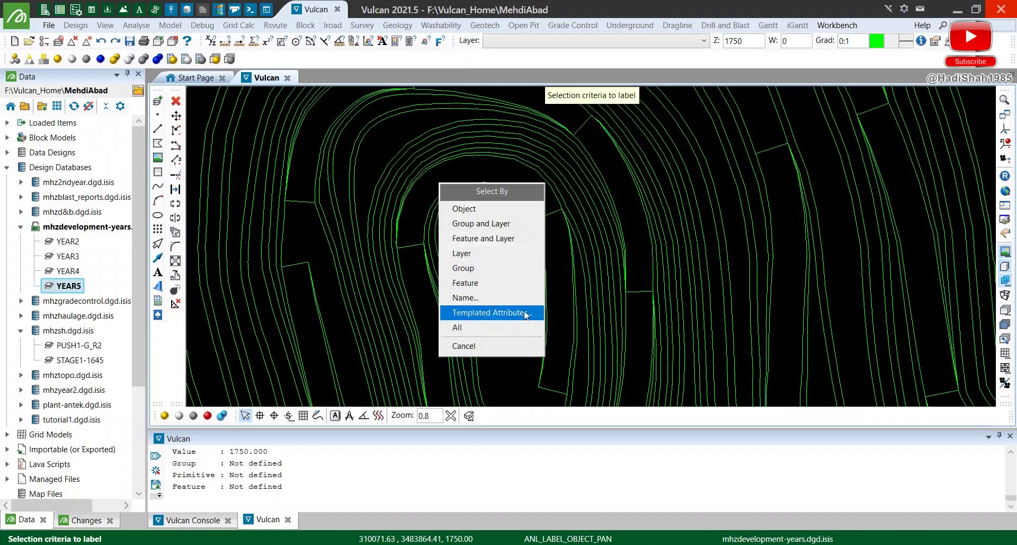
Step: Label the right-hand, upper-left and lower-left ramp strings by object, then end the labelling
{"action": "left_click", "coordinate": [485, 214]}
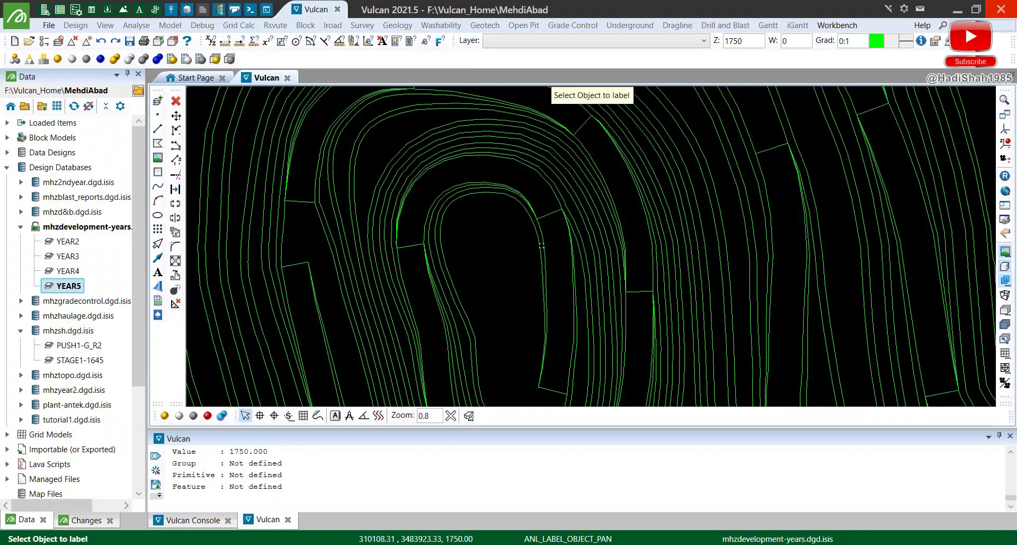
{"action": "left_click", "coordinate": [544, 241]}
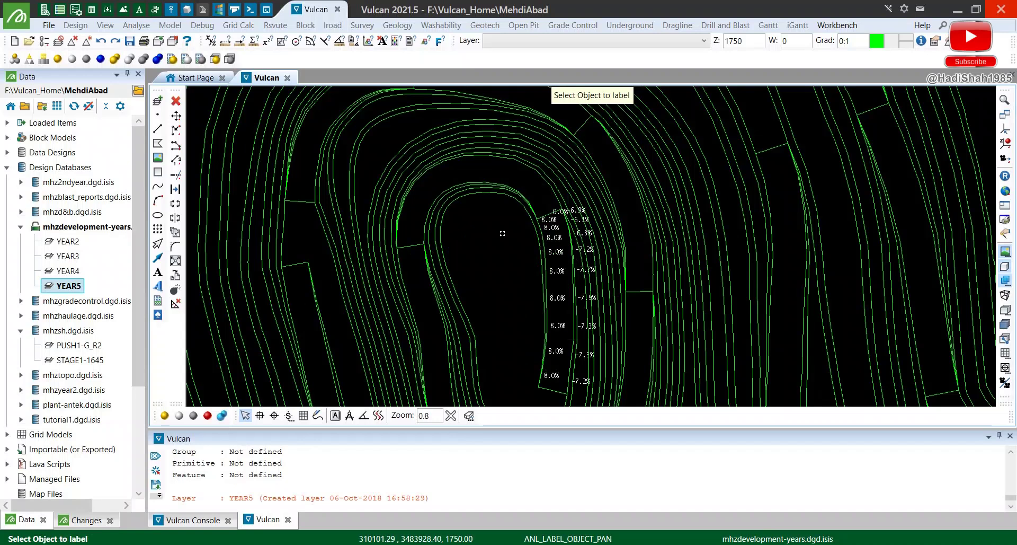
{"action": "left_click", "coordinate": [424, 225]}
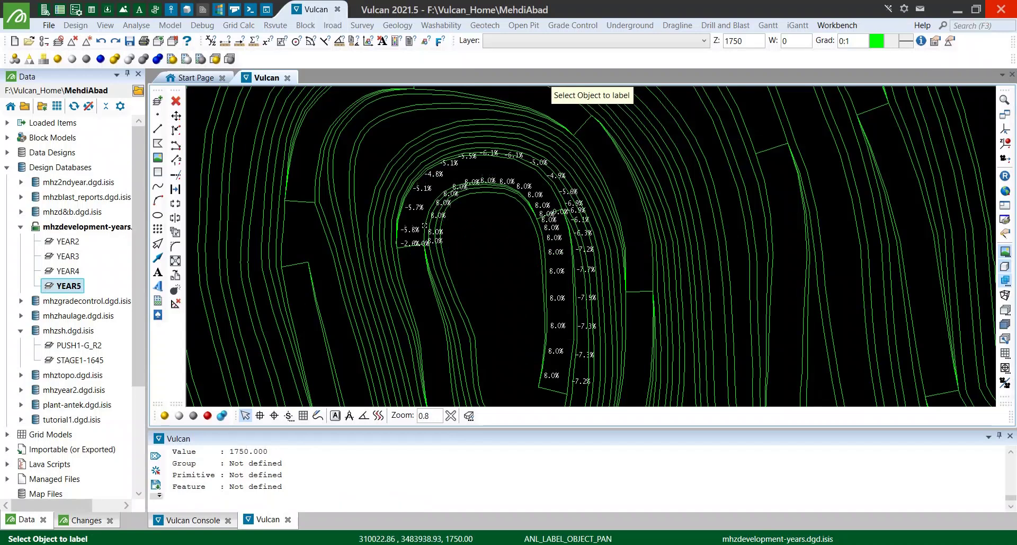
{"action": "left_click", "coordinate": [402, 278]}
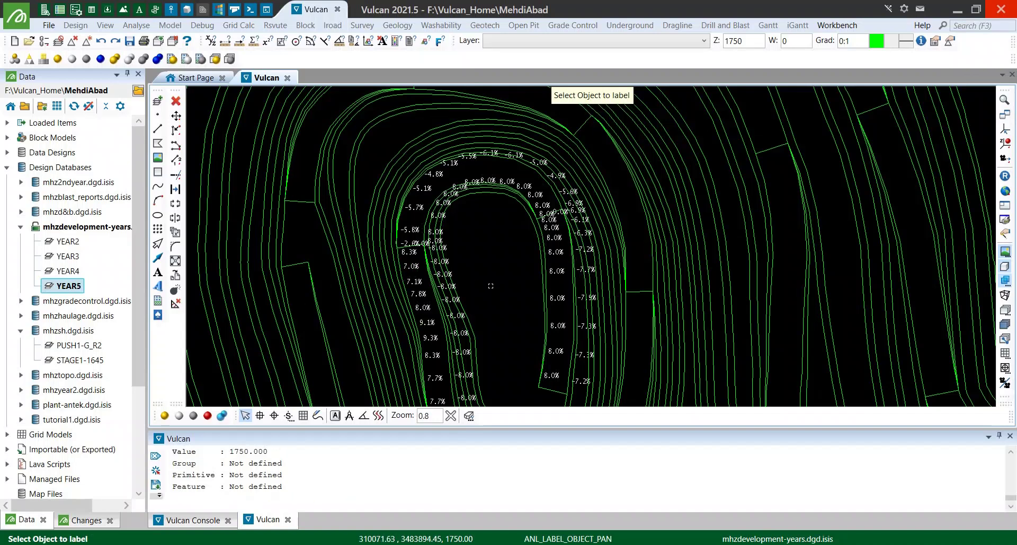
{"action": "right_click", "coordinate": [492, 285]}
{"action": "left_click", "coordinate": [497, 286]}
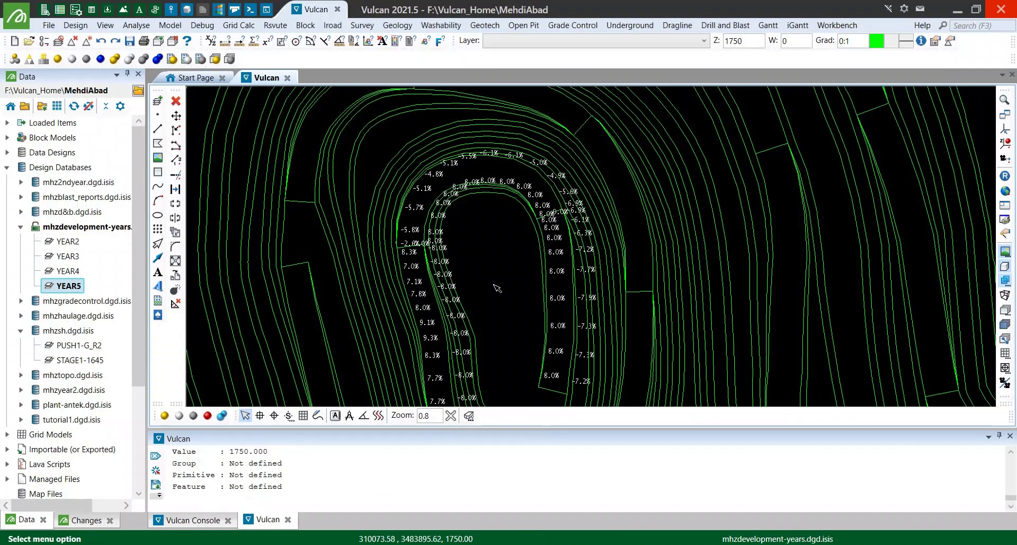
{"action": "left_click_drag", "start_coordinate": [501, 305], "coordinate": [568, 262]}
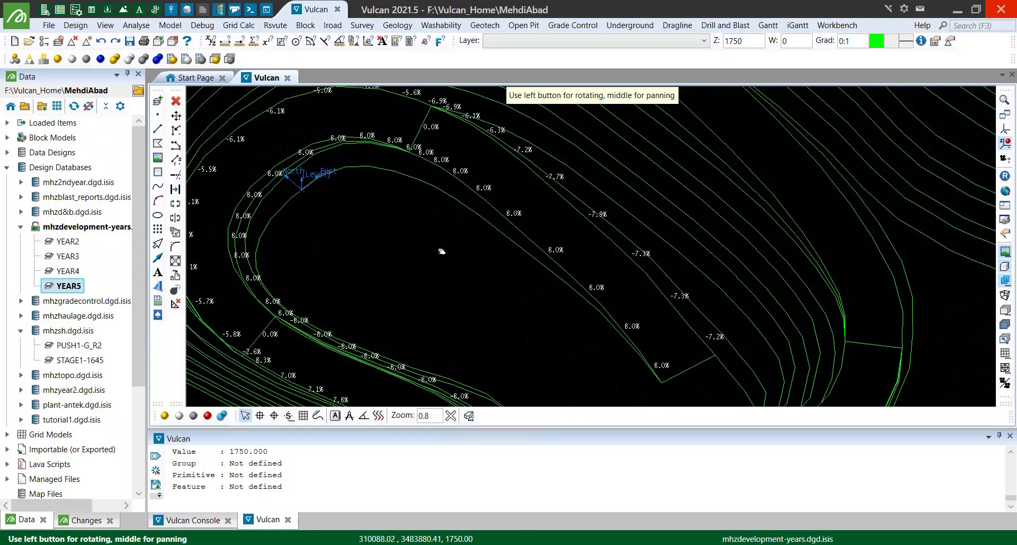
{"action": "middle_click_drag", "start_coordinate": [442, 251], "coordinate": [491, 270]}
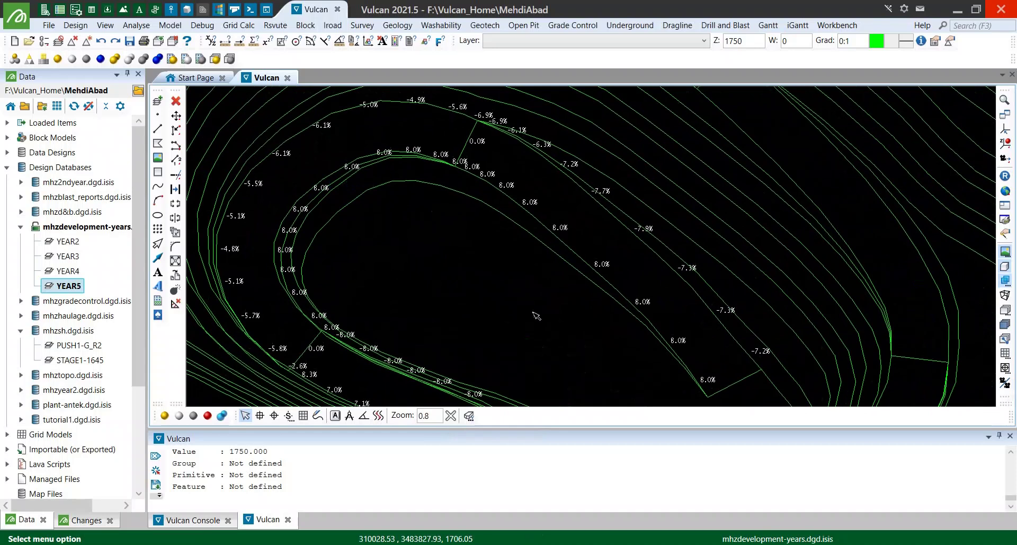
{"action": "scroll", "coordinate": [538, 316], "scroll_direction": "down", "scroll_amount": 1}
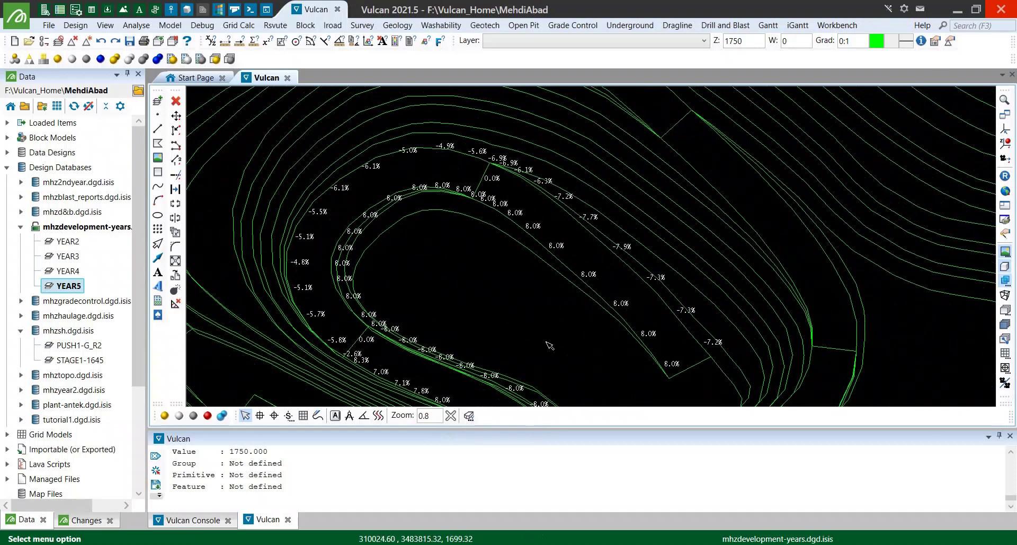
{"action": "middle_click_drag", "start_coordinate": [549, 343], "coordinate": [504, 293]}
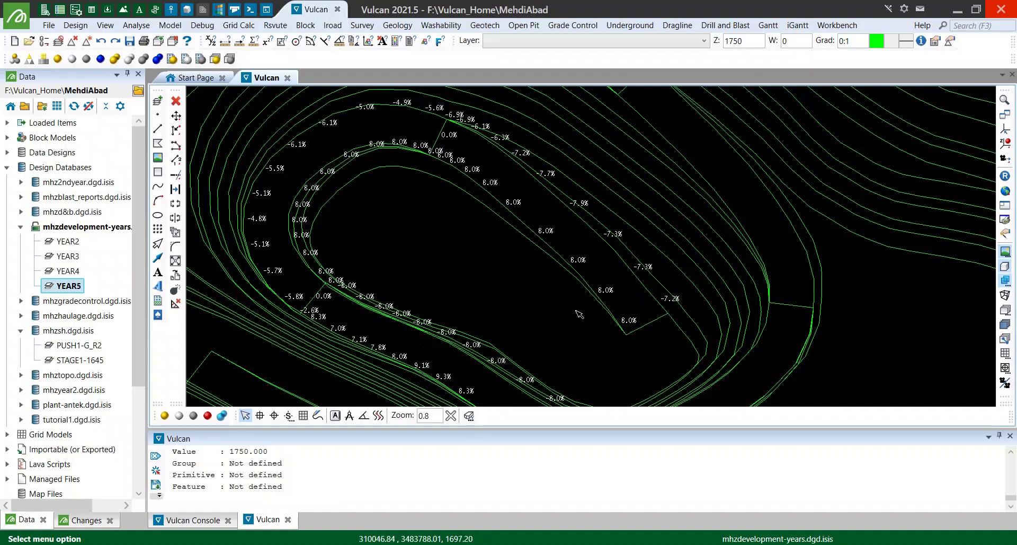
{"action": "middle_click_drag", "start_coordinate": [503, 340], "coordinate": [420, 338]}
{"action": "scroll", "coordinate": [419, 338], "scroll_direction": "up", "scroll_amount": 1}
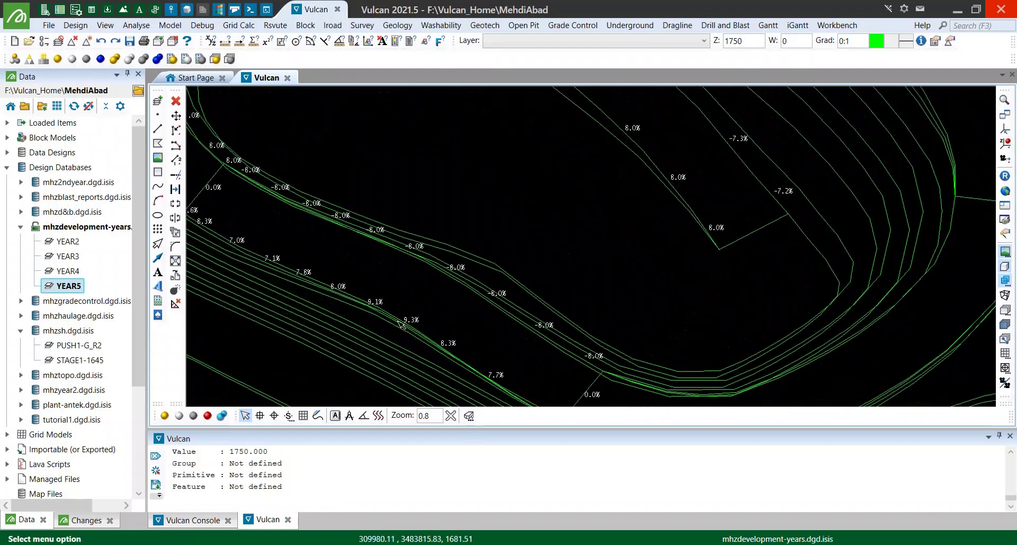
{"action": "scroll", "coordinate": [401, 322], "scroll_direction": "down", "scroll_amount": 2}
{"action": "middle_click_drag", "start_coordinate": [466, 205], "coordinate": [491, 276]}
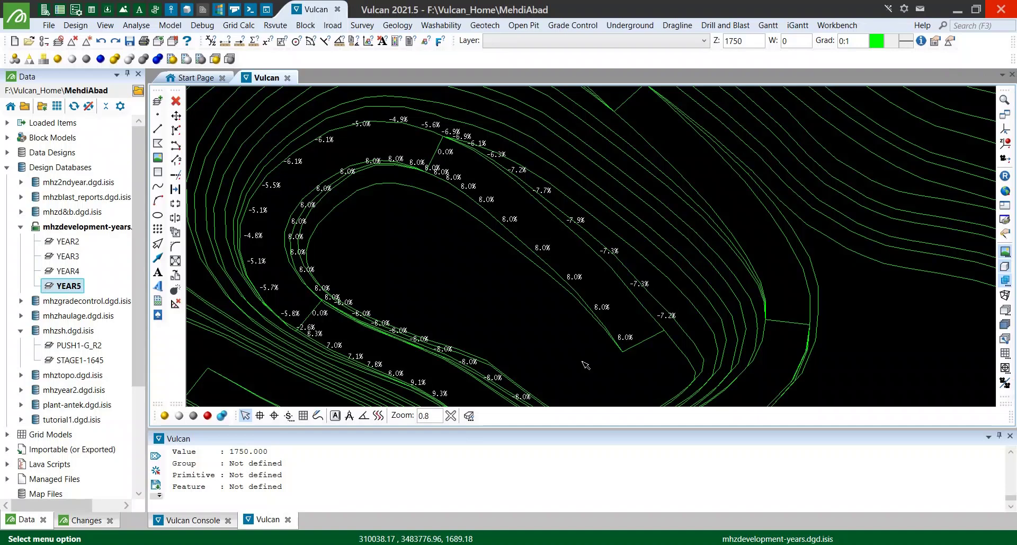
{"action": "left_click_drag", "start_coordinate": [539, 312], "coordinate": [466, 272]}
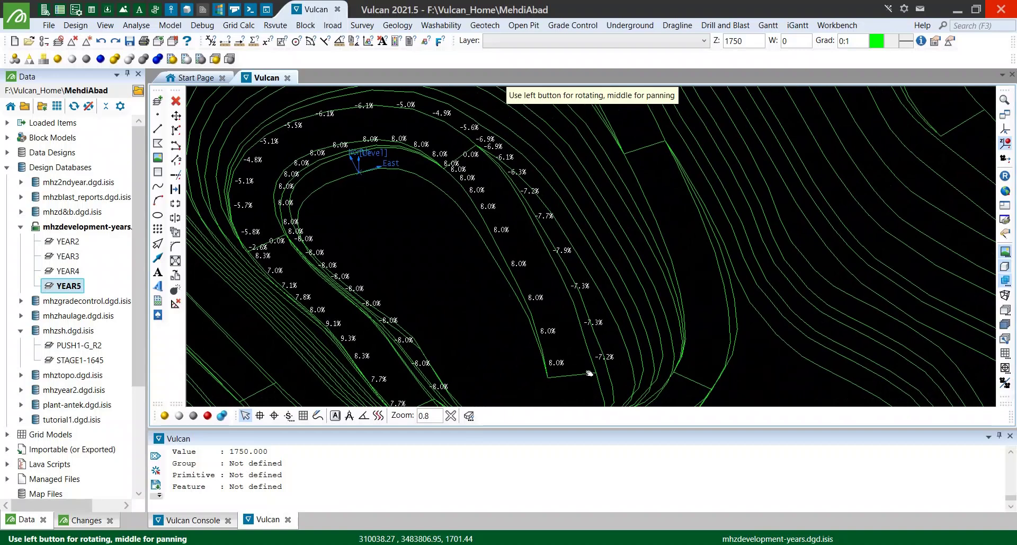
Step: Stop the view rotation around the labelled YEAR5 ramp strings
{"action": "right_click", "coordinate": [542, 262]}
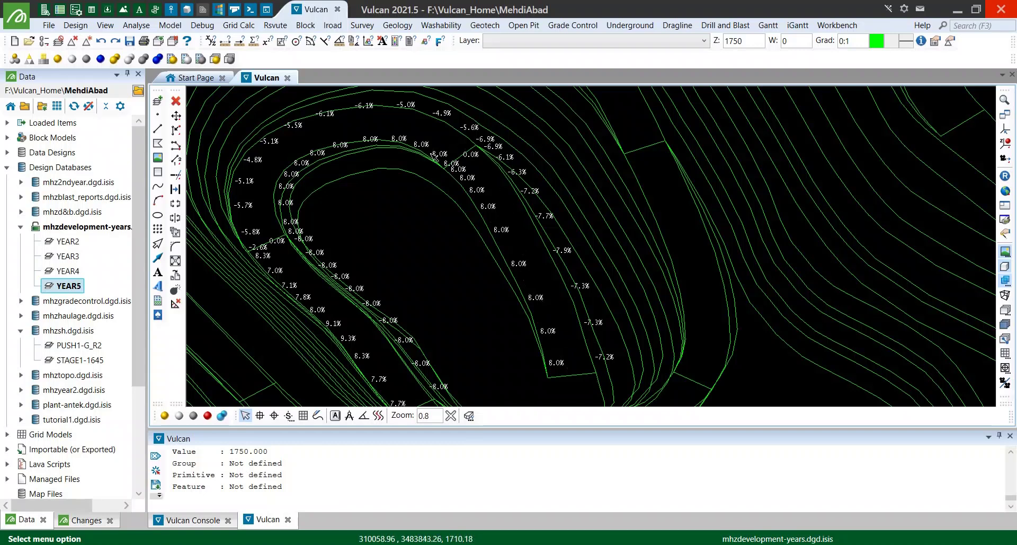
Step: Rotate, pan and zoom to review the ramp gradient labels, then switch to Deswik.CAD
{"action": "left_click_drag", "start_coordinate": [453, 228], "coordinate": [510, 210]}
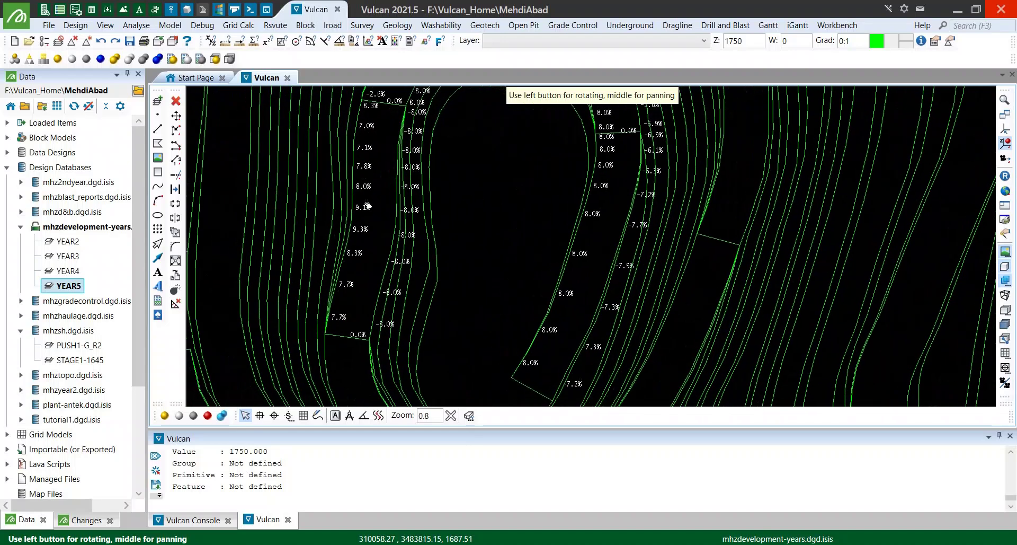
{"action": "middle_click_drag", "start_coordinate": [371, 206], "coordinate": [363, 252]}
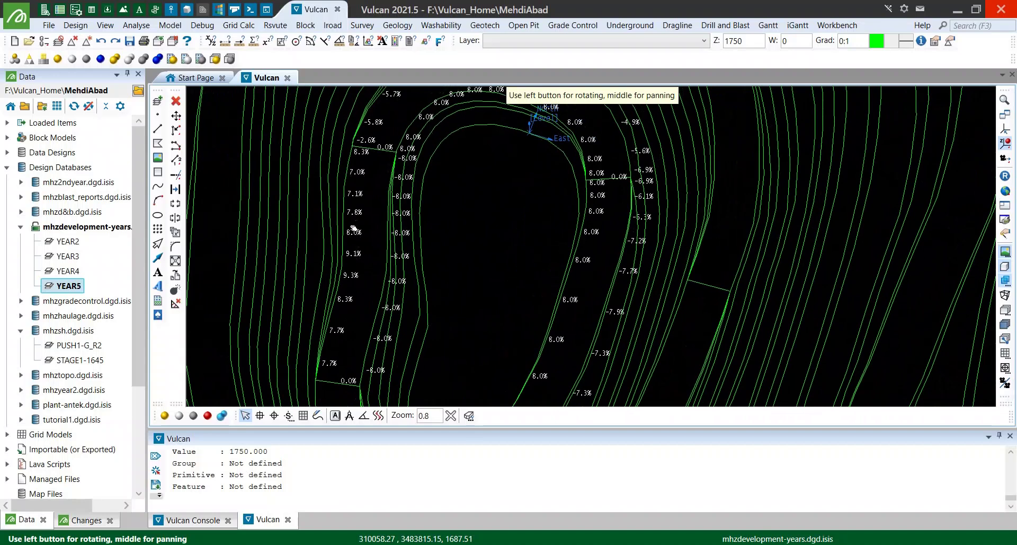
{"action": "mouse_move", "coordinate": [354, 228]}
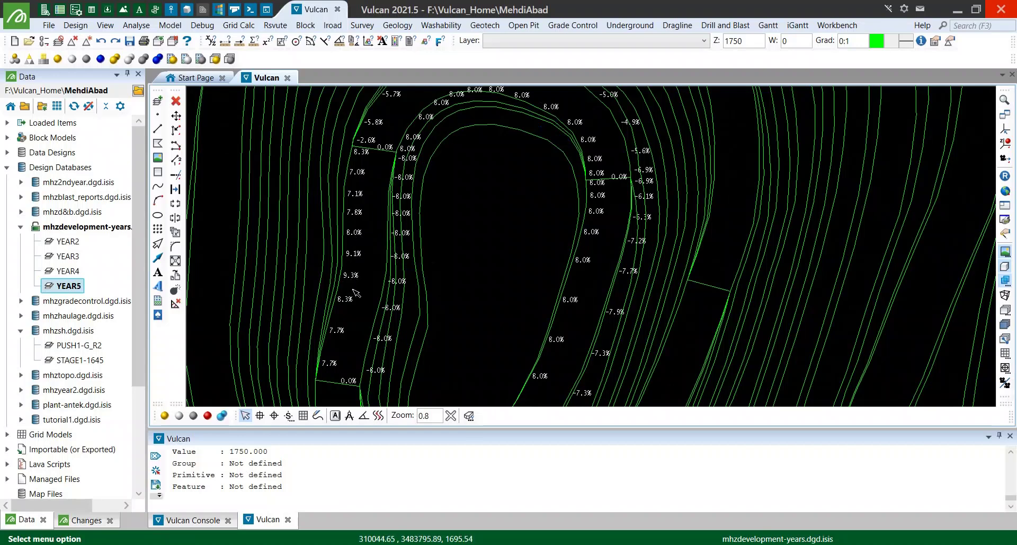
{"action": "scroll", "coordinate": [356, 296], "scroll_direction": "down", "scroll_amount": 1}
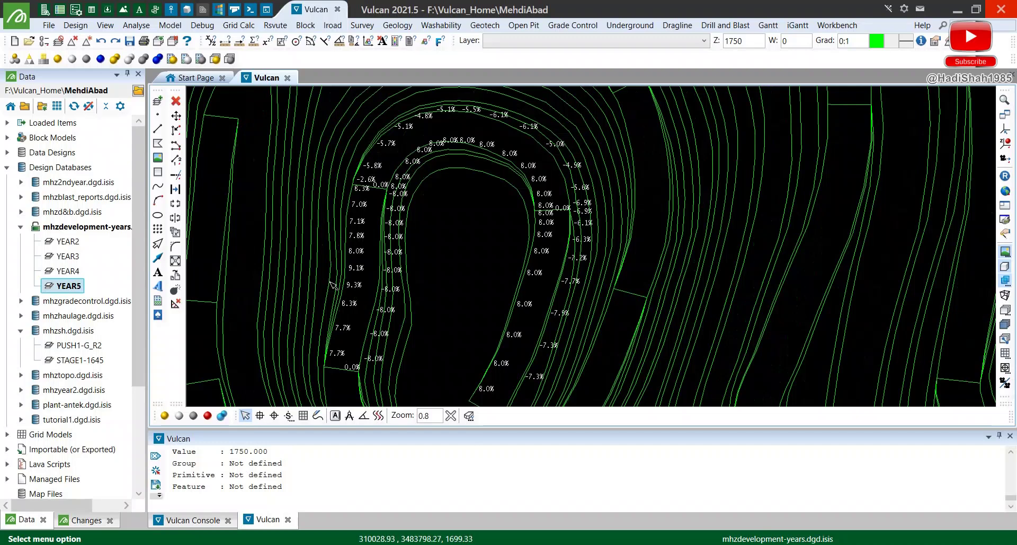
{"action": "mouse_move", "coordinate": [336, 283]}
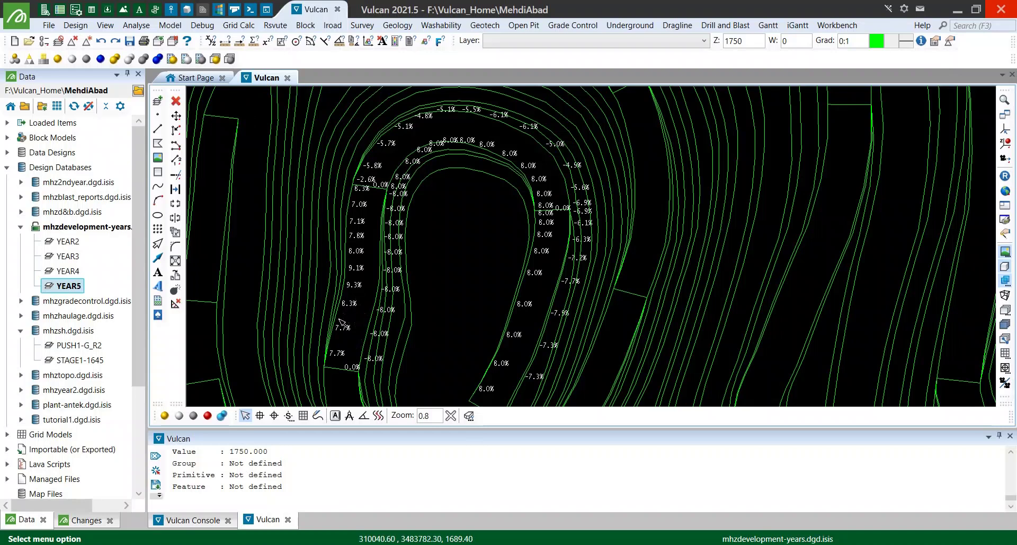
{"action": "scroll", "coordinate": [376, 322], "scroll_direction": "up", "scroll_amount": 1}
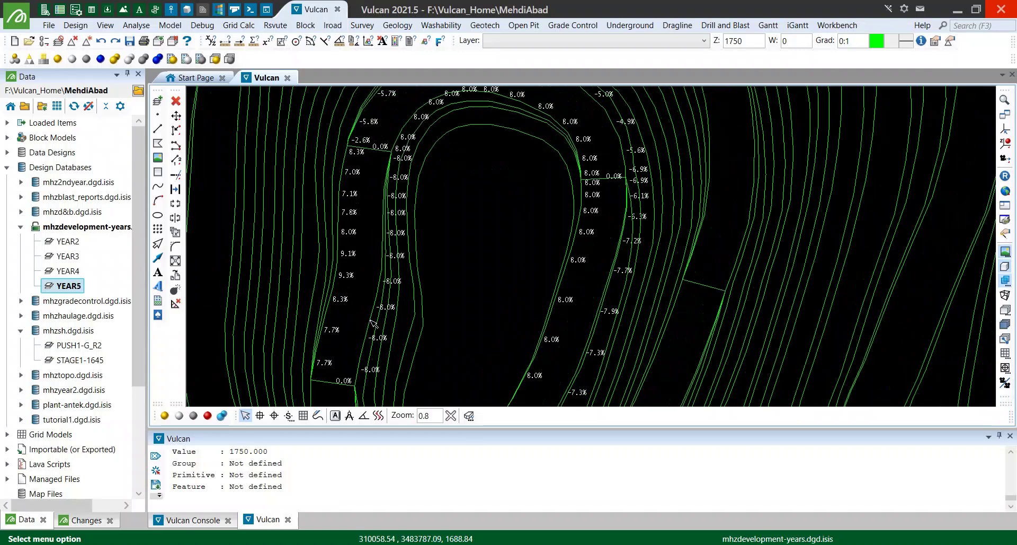
{"action": "scroll", "coordinate": [374, 320], "scroll_direction": "up", "scroll_amount": 1}
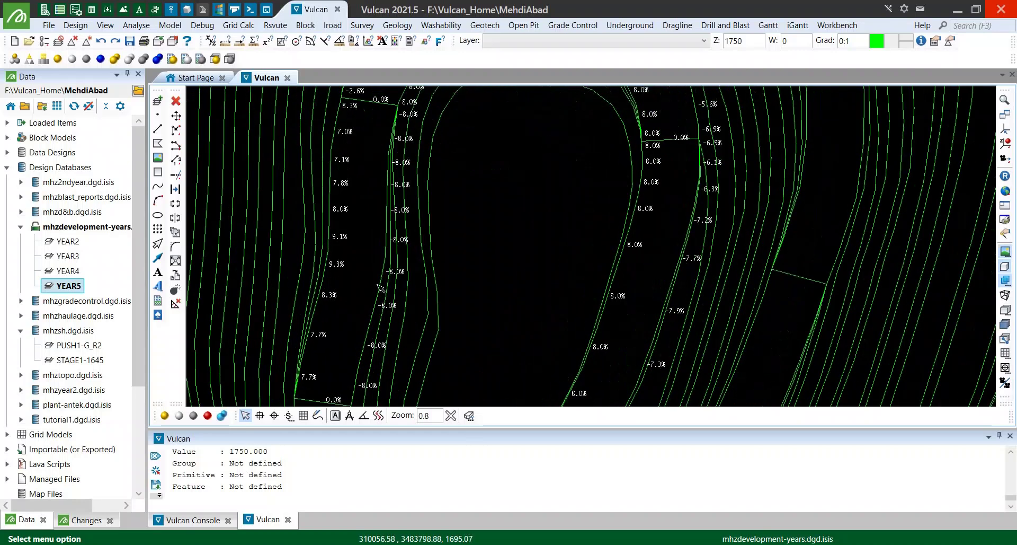
{"action": "scroll", "coordinate": [381, 280], "scroll_direction": "down", "scroll_amount": 4}
{"action": "scroll", "coordinate": [379, 288], "scroll_direction": "down", "scroll_amount": 3}
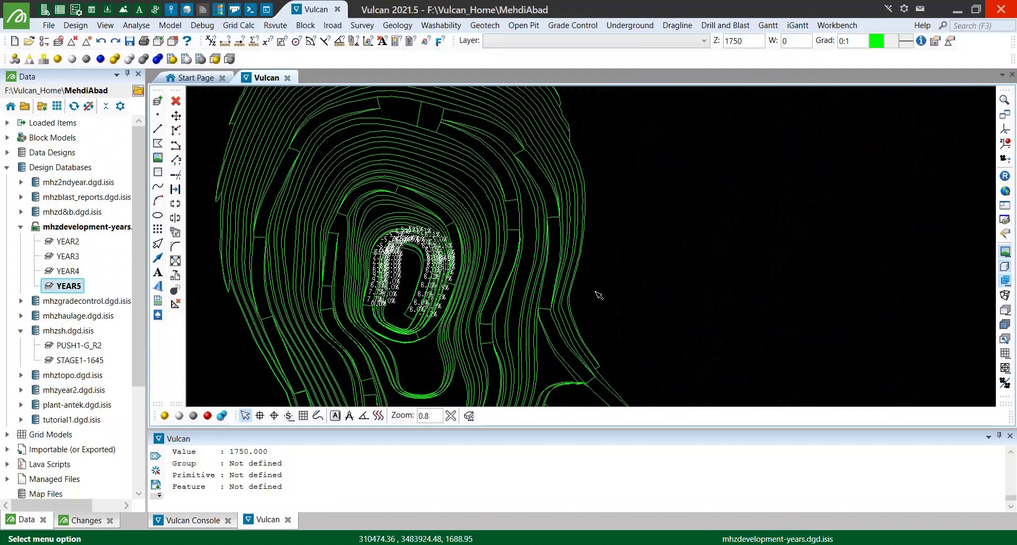
{"action": "key", "text": "alt+Tab"}
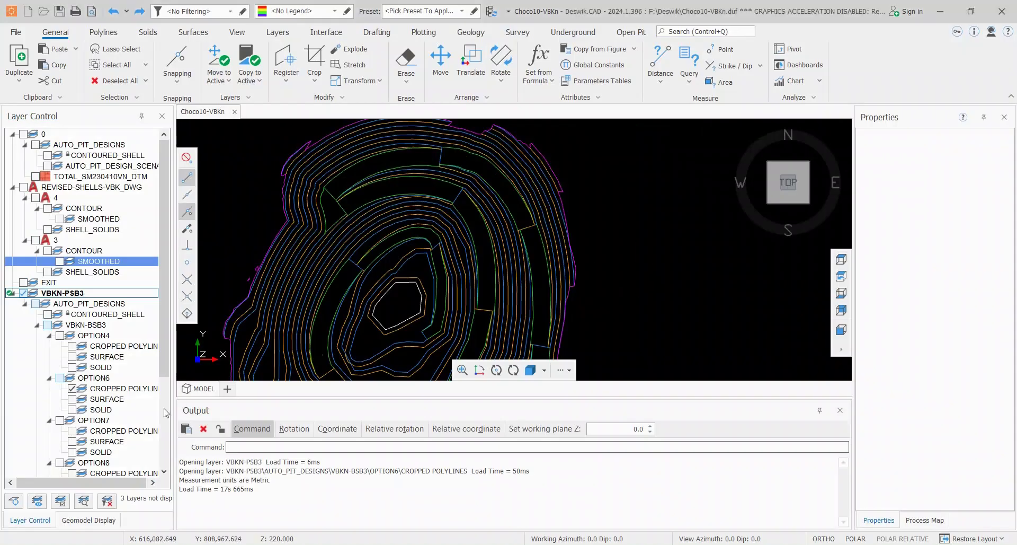
Step: Make OPTION6 > CROPPED POLYLINES the selected layer and launch Deswik SPD's Automated Pit Design
{"action": "left_click", "coordinate": [98, 326]}
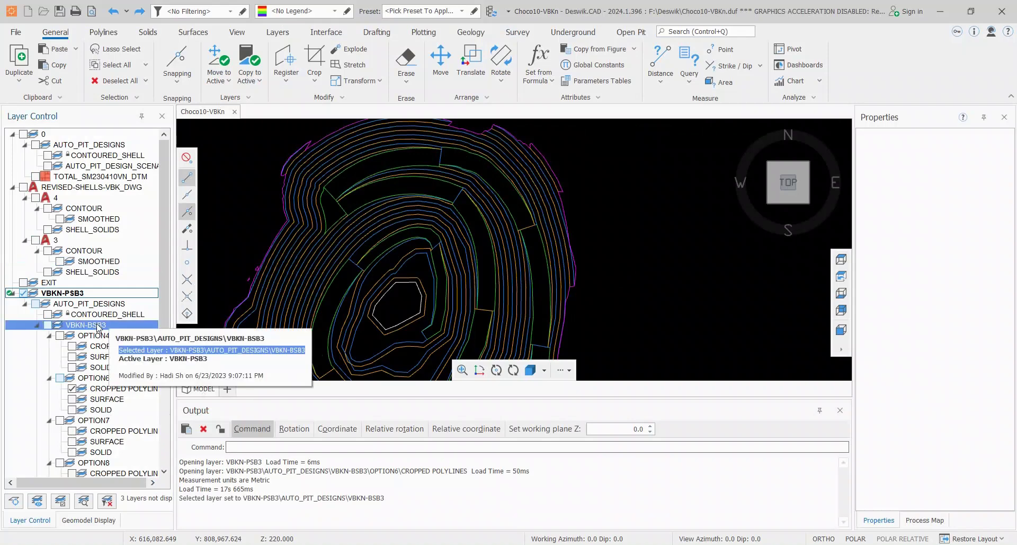
{"action": "left_click", "coordinate": [104, 389]}
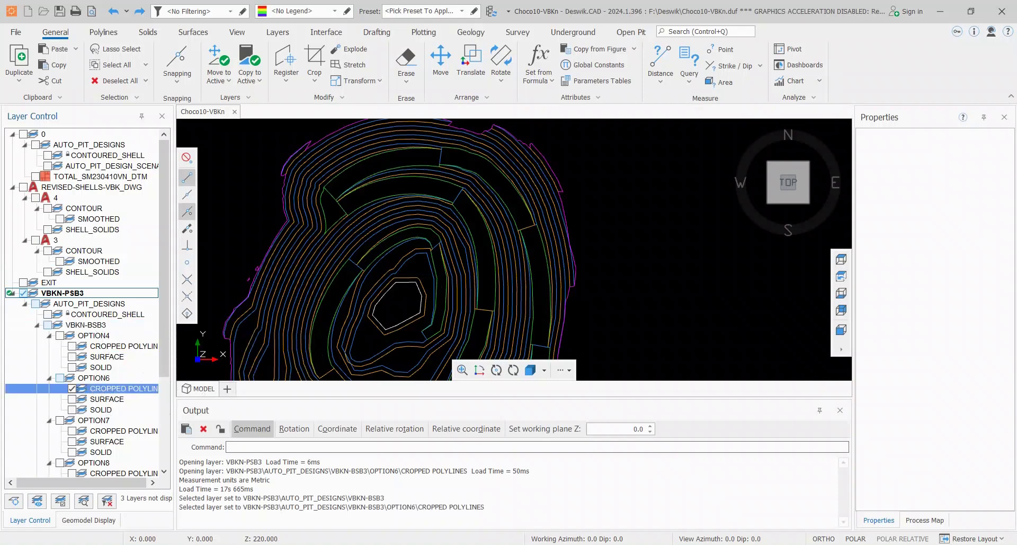
{"action": "middle_click_drag", "start_coordinate": [421, 246], "coordinate": [452, 233]}
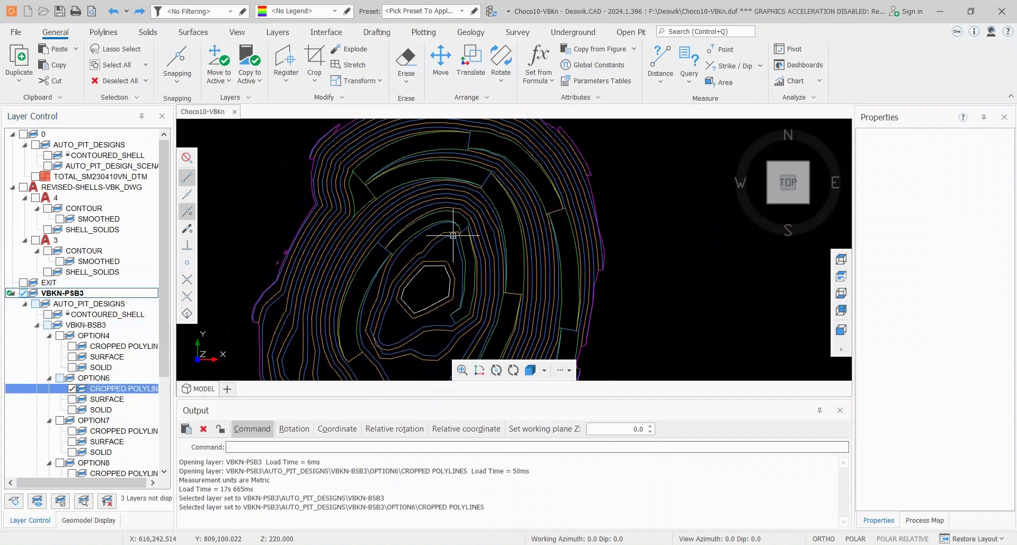
{"action": "left_click", "coordinate": [644, 31]}
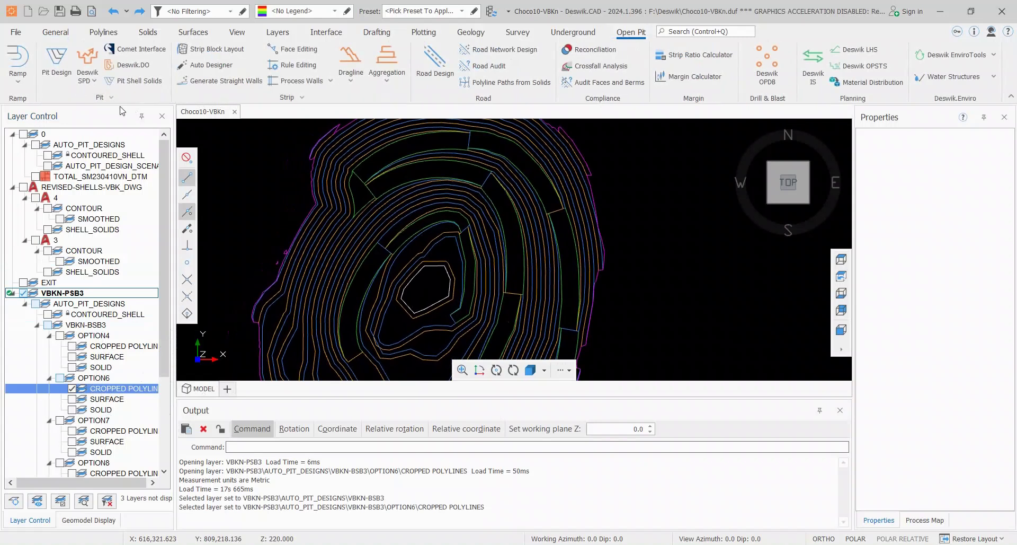
{"action": "left_click", "coordinate": [87, 77]}
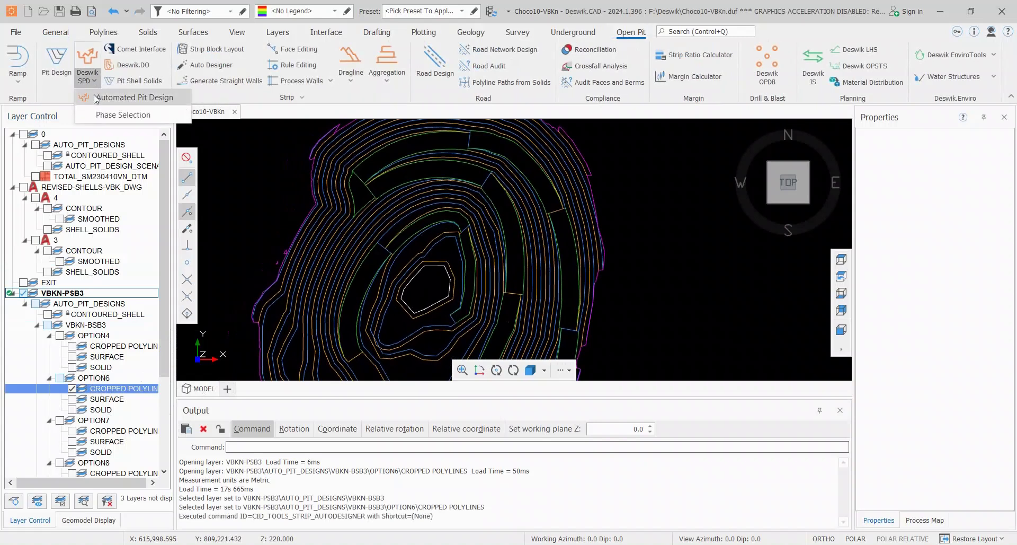
{"action": "left_click", "coordinate": [104, 102]}
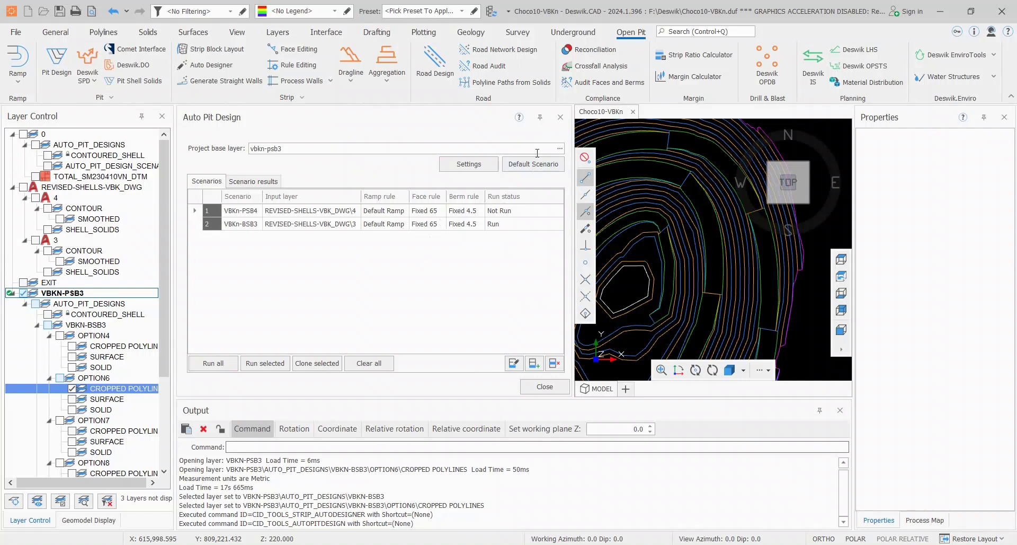
Step: Close Auto Pit Design, zoom onto the pit-bottom ramp polylines, and return to the General tab
{"action": "left_click", "coordinate": [560, 118]}
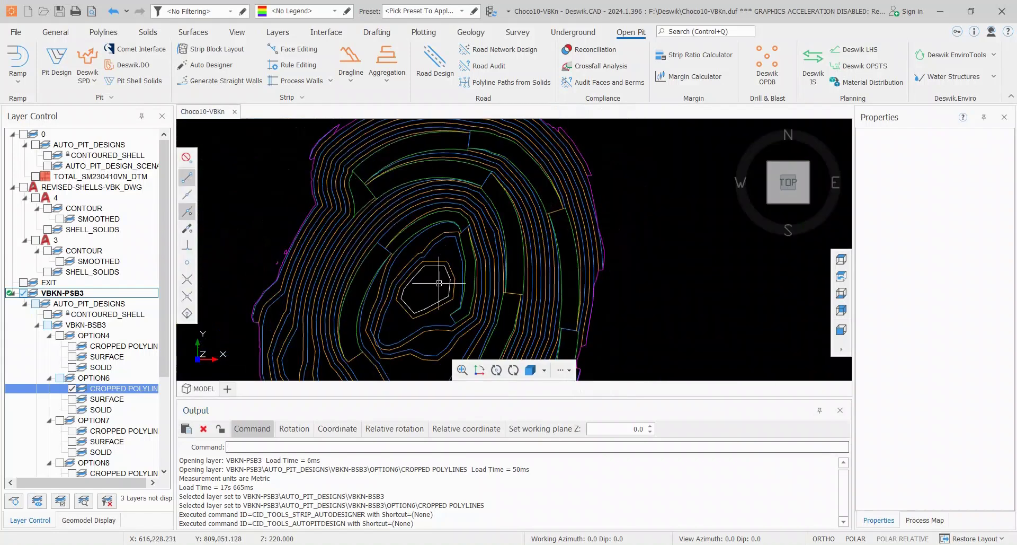
{"action": "middle_click_drag", "start_coordinate": [444, 270], "coordinate": [450, 271]}
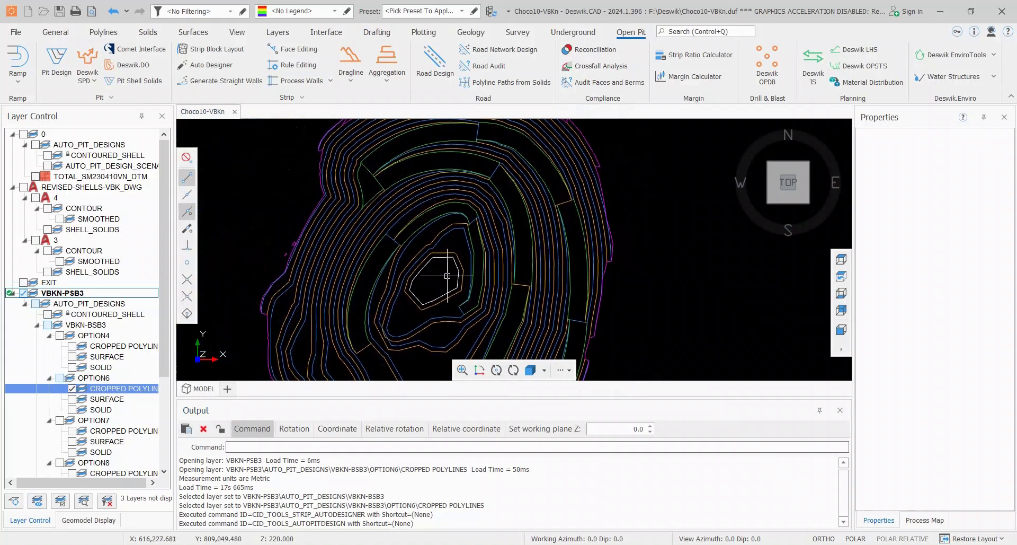
{"action": "scroll", "coordinate": [448, 276], "scroll_direction": "up", "scroll_amount": 3}
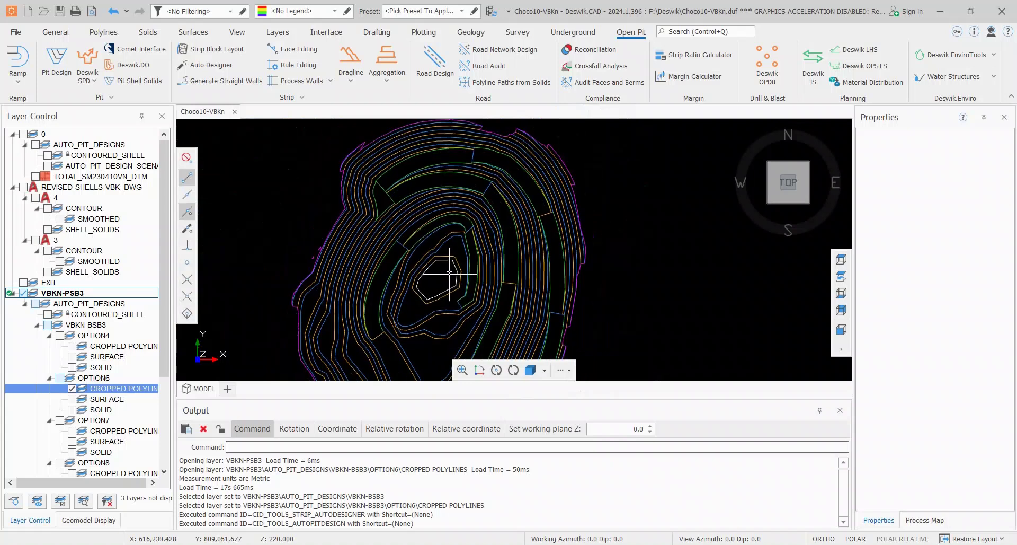
{"action": "mouse_move", "coordinate": [454, 267]}
{"action": "middle_mouse_down"}
{"action": "mouse_move", "coordinate": [452, 257]}
{"action": "mouse_move", "coordinate": [445, 272]}
{"action": "middle_mouse_up"}
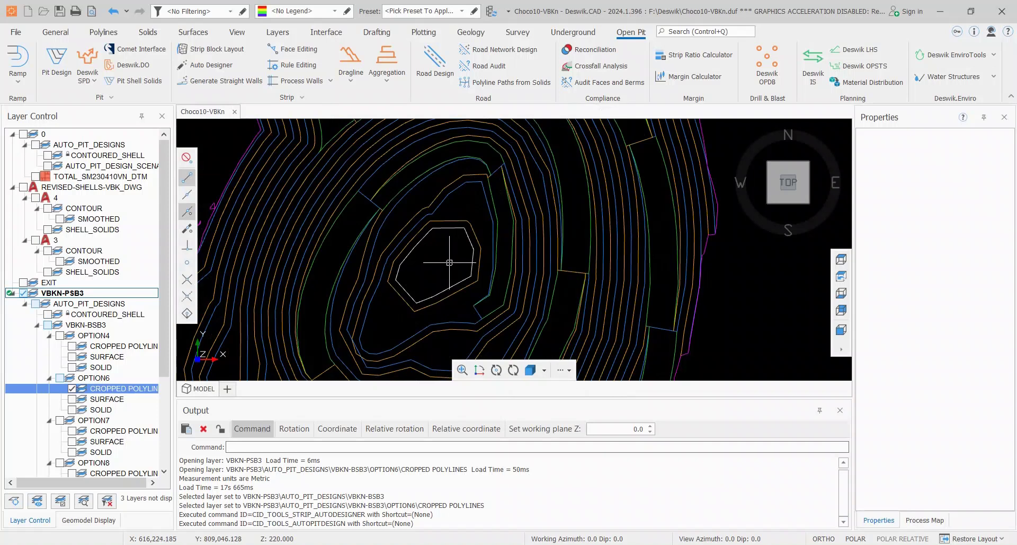
{"action": "middle_click_drag", "start_coordinate": [448, 264], "coordinate": [450, 283]}
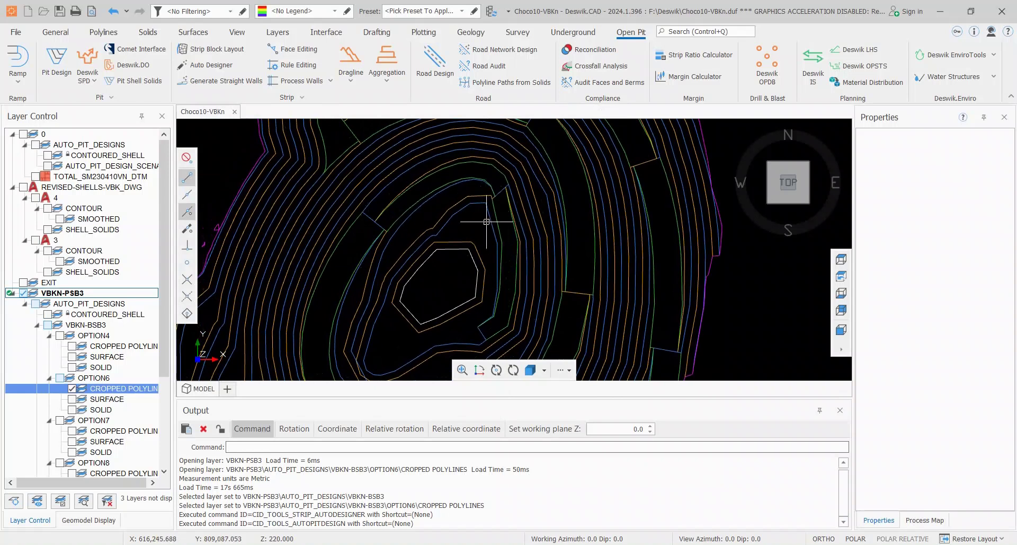
{"action": "left_click", "coordinate": [436, 211]}
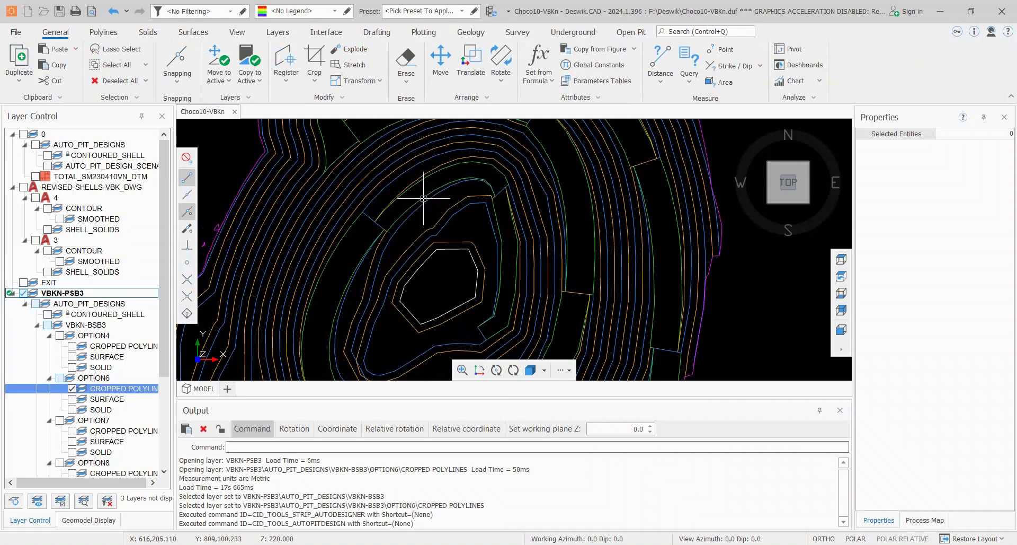
Step: Select the Bench 120 main ramp polyline and view its labelling settings without applying changes
{"action": "left_click", "coordinate": [423, 198]}
{"action": "right_click", "coordinate": [422, 197]}
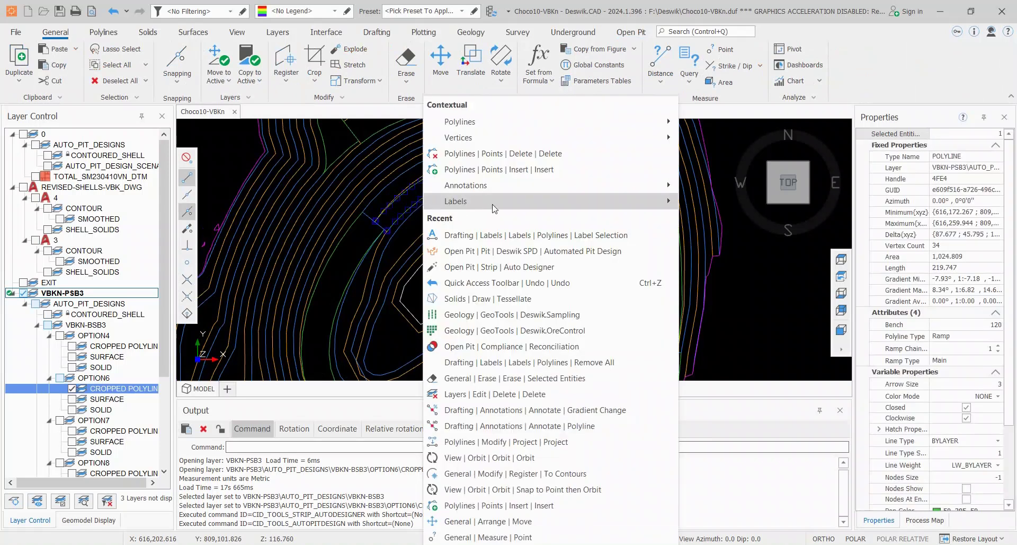
{"action": "mouse_move", "coordinate": [498, 207]}
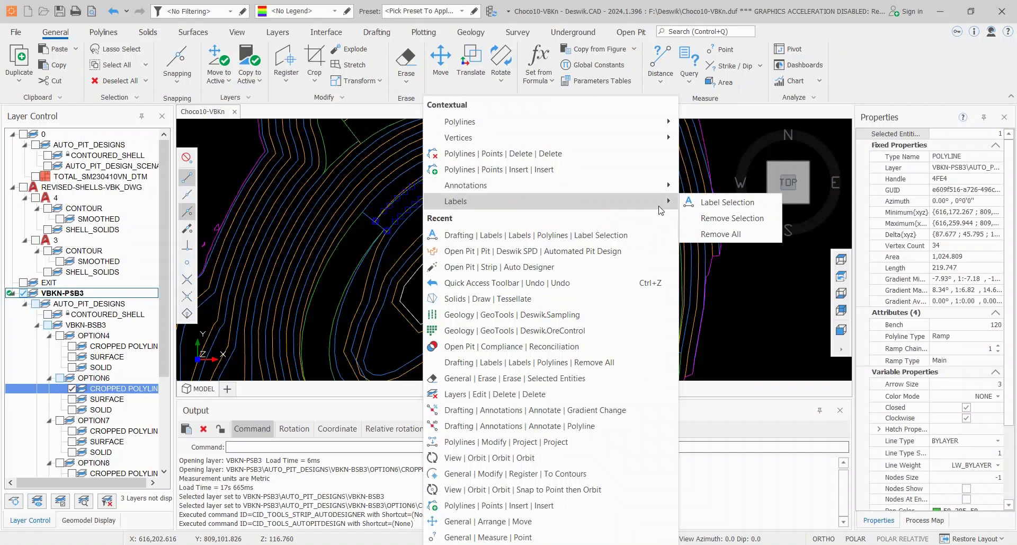
{"action": "left_click", "coordinate": [698, 203]}
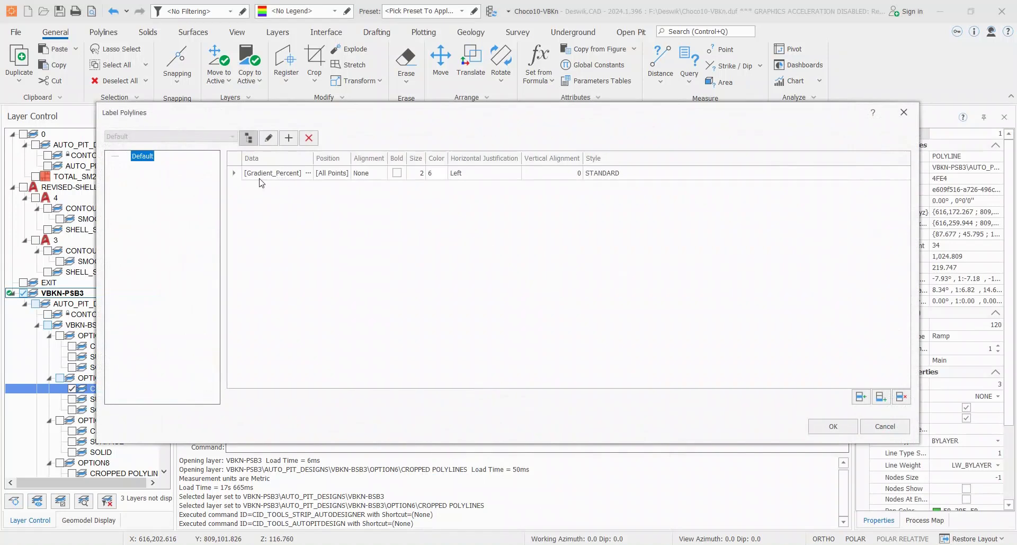
{"action": "left_click", "coordinate": [308, 175]}
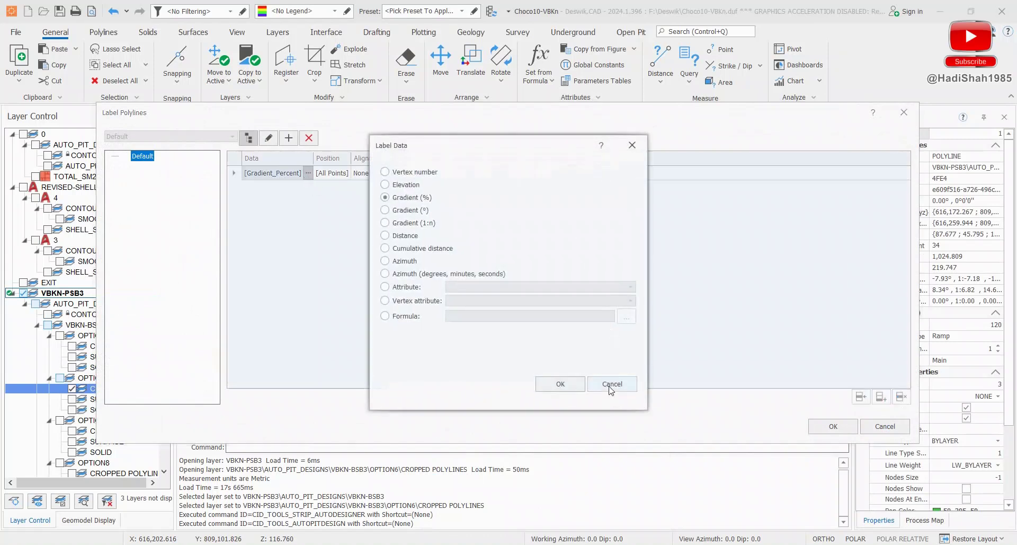
{"action": "left_click", "coordinate": [611, 389]}
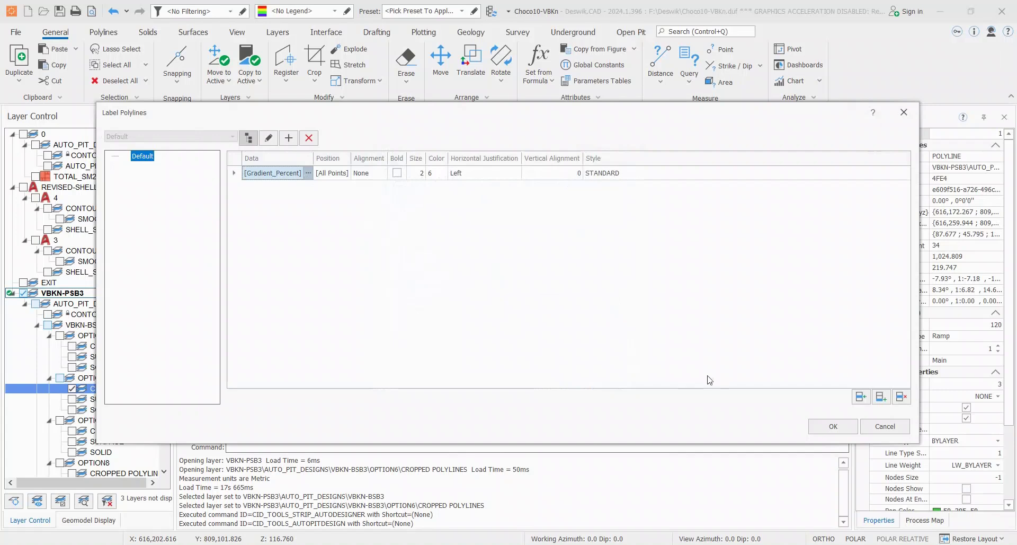
{"action": "left_click", "coordinate": [879, 427]}
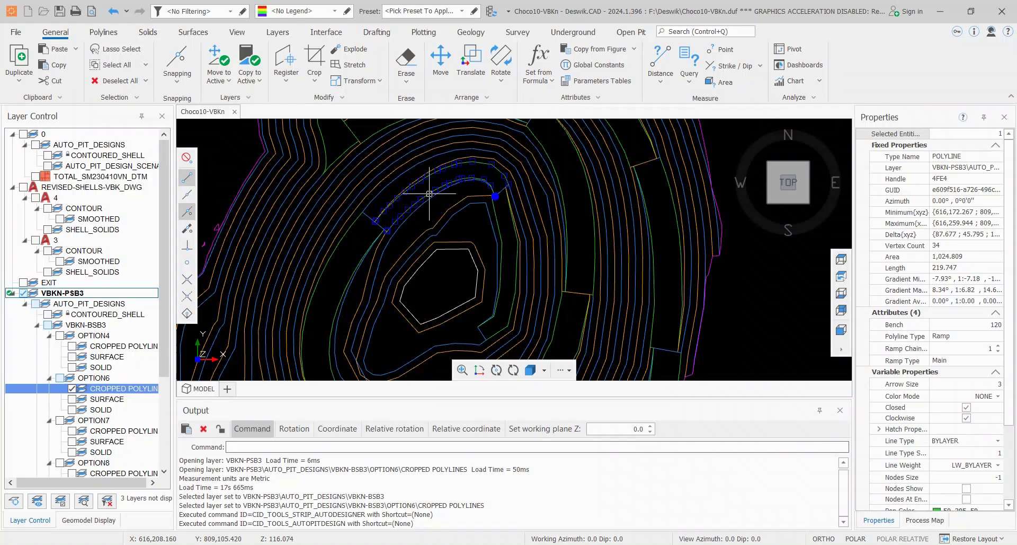
Step: Start a Gradient Change annotation on the ramp, naming the new layer ANNOTATION-Gradient
{"action": "right_click", "coordinate": [429, 194]}
{"action": "mouse_move", "coordinate": [660, 185]}
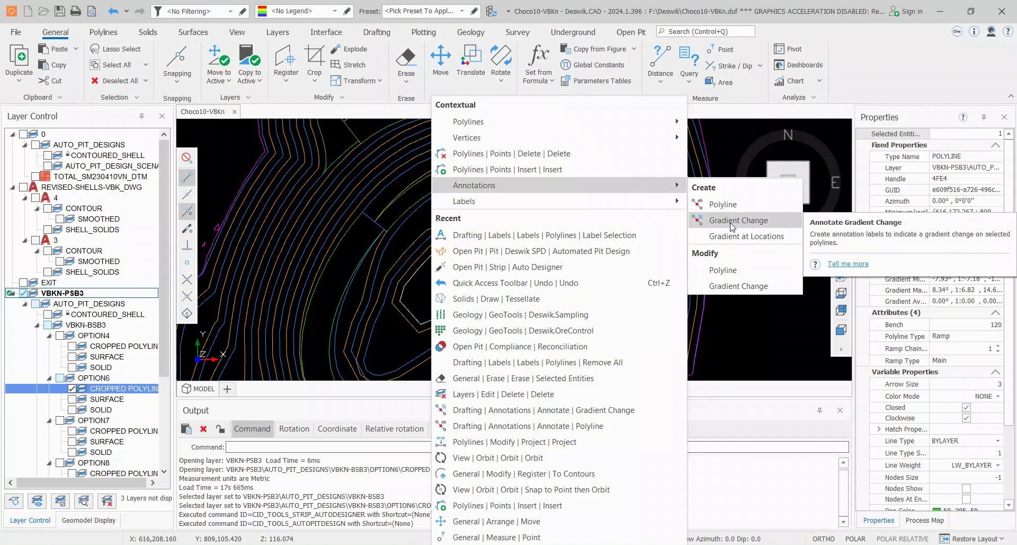
{"action": "left_click", "coordinate": [731, 220]}
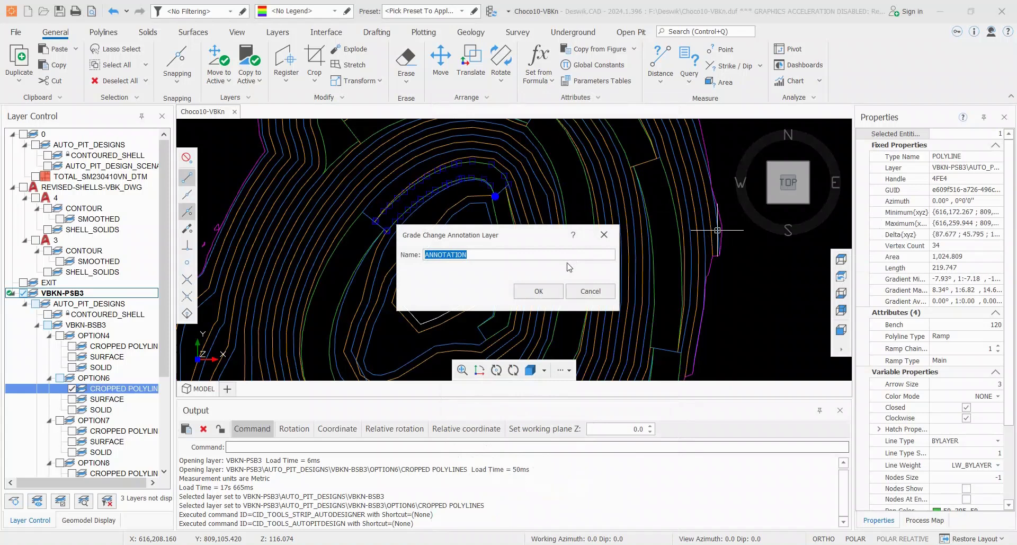
{"action": "left_click", "coordinate": [519, 255]}
{"action": "key", "text": "Return"}
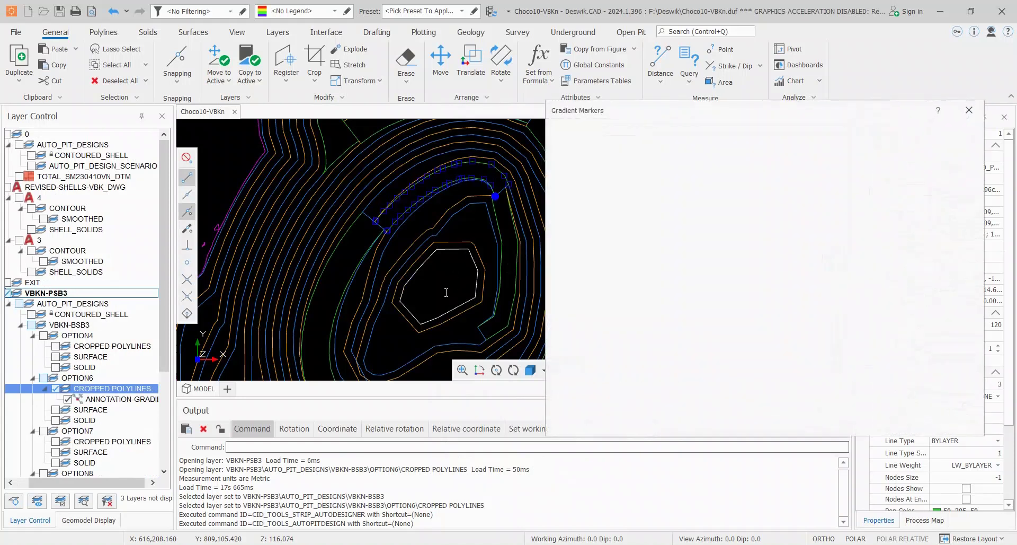
Step: Mark only the selected ramp with whole-number percent gradients, showing Flat for level stretches
{"action": "left_click_drag", "start_coordinate": [690, 111], "coordinate": [521, 139]}
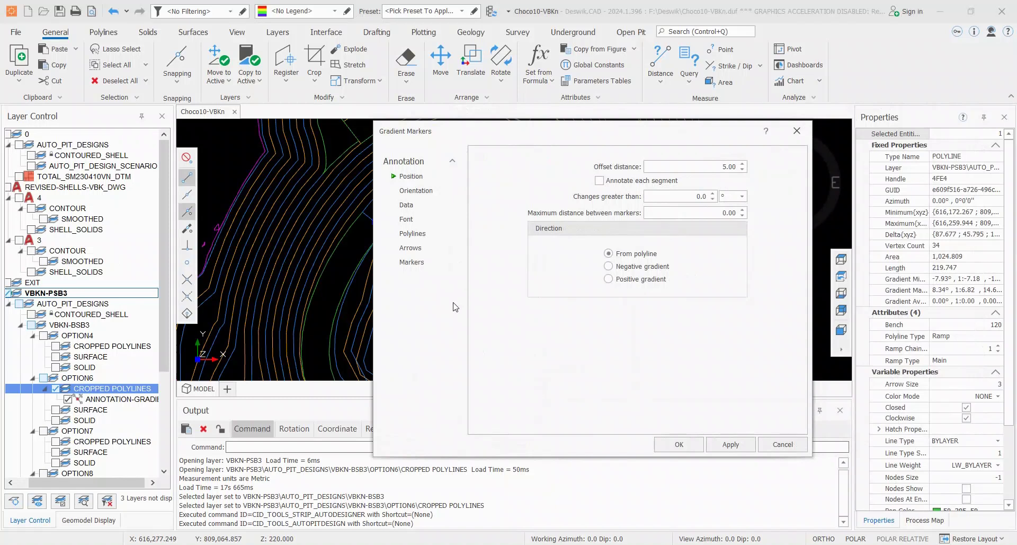
{"action": "left_click", "coordinate": [407, 205]}
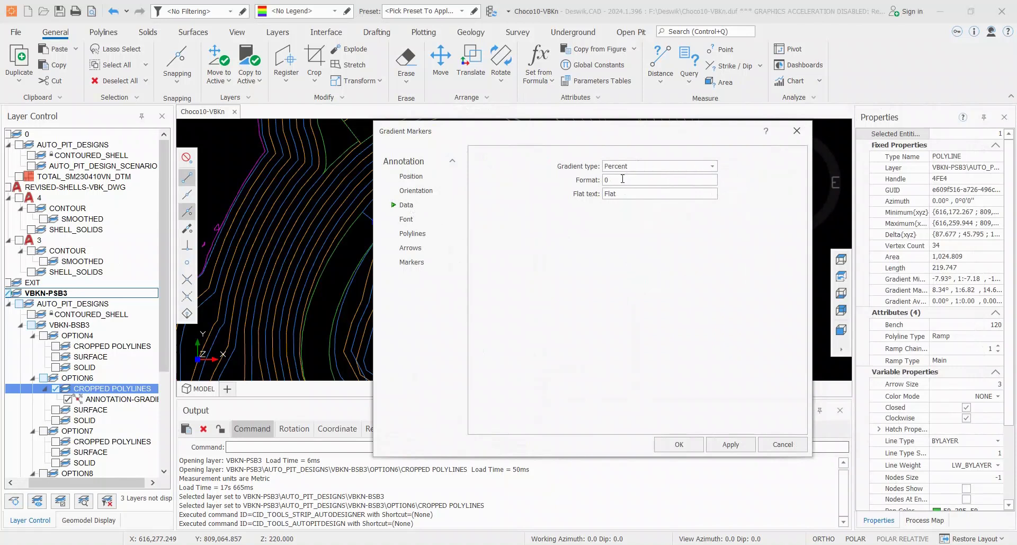
{"action": "left_click", "coordinate": [420, 235]}
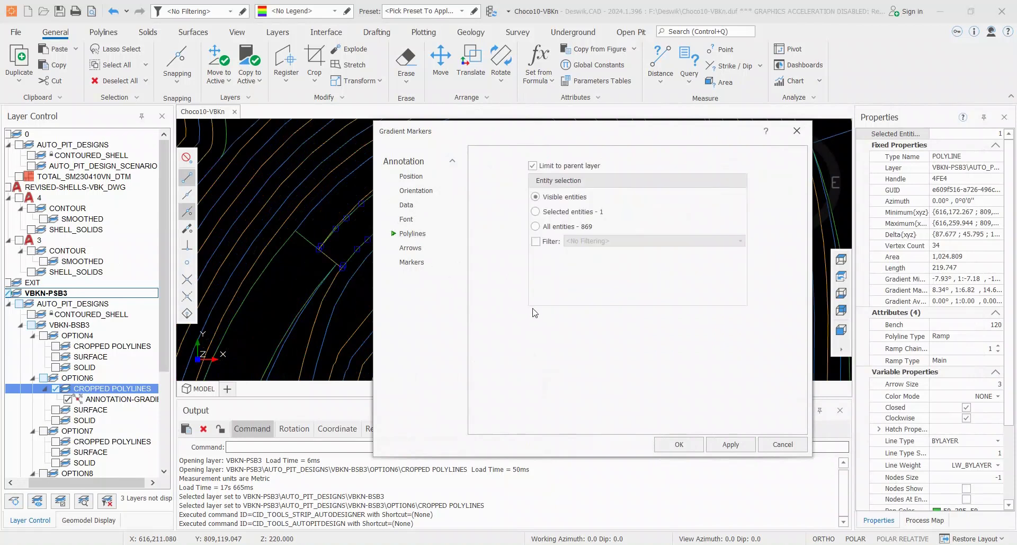
{"action": "left_click", "coordinate": [536, 211]}
{"action": "mouse_move", "coordinate": [607, 135]}
{"action": "left_mouse_down"}
{"action": "mouse_move", "coordinate": [636, 390]}
{"action": "mouse_move", "coordinate": [638, 263]}
{"action": "left_mouse_up"}
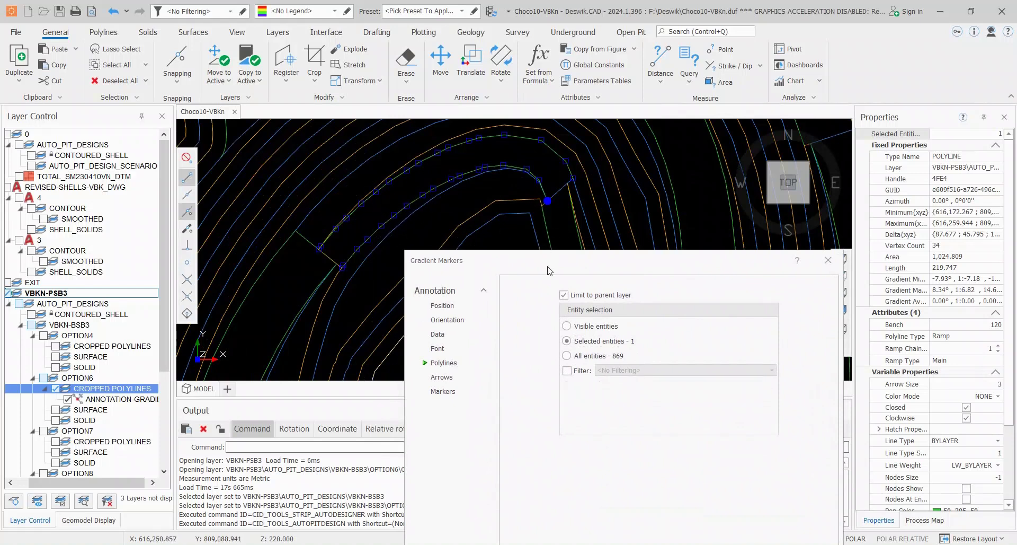
{"action": "left_click_drag", "start_coordinate": [548, 268], "coordinate": [534, 106]}
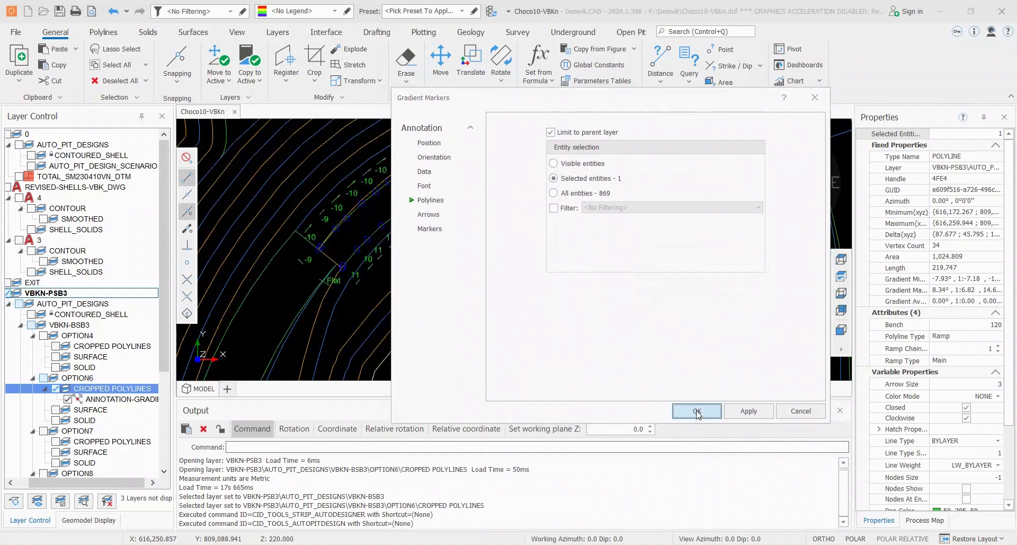
{"action": "left_click", "coordinate": [697, 411]}
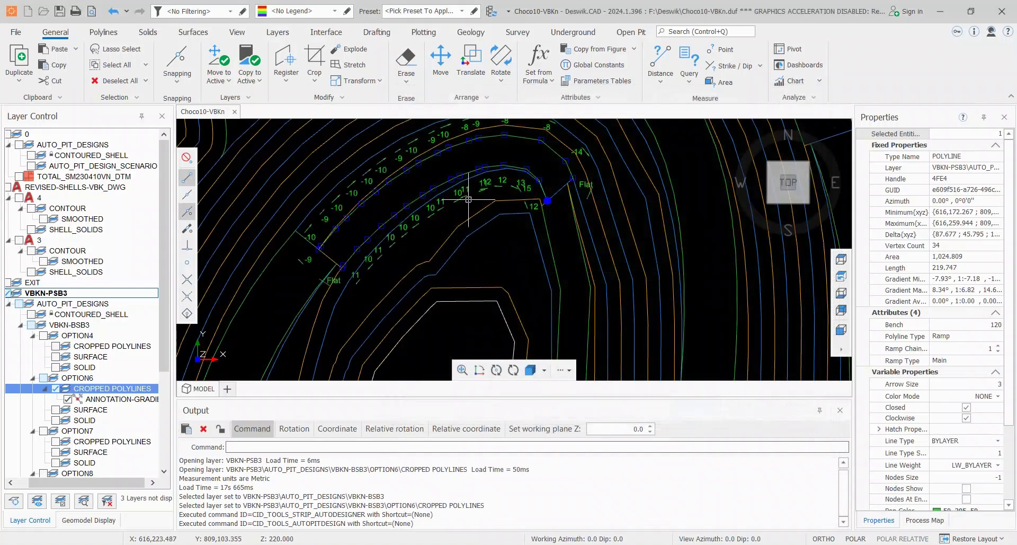
Step: Review the ramp's -10 to 15 gradient labels, toggling the ANNOTATION-GRADIENT layer off and on
{"action": "middle_click_drag", "start_coordinate": [472, 196], "coordinate": [472, 240]}
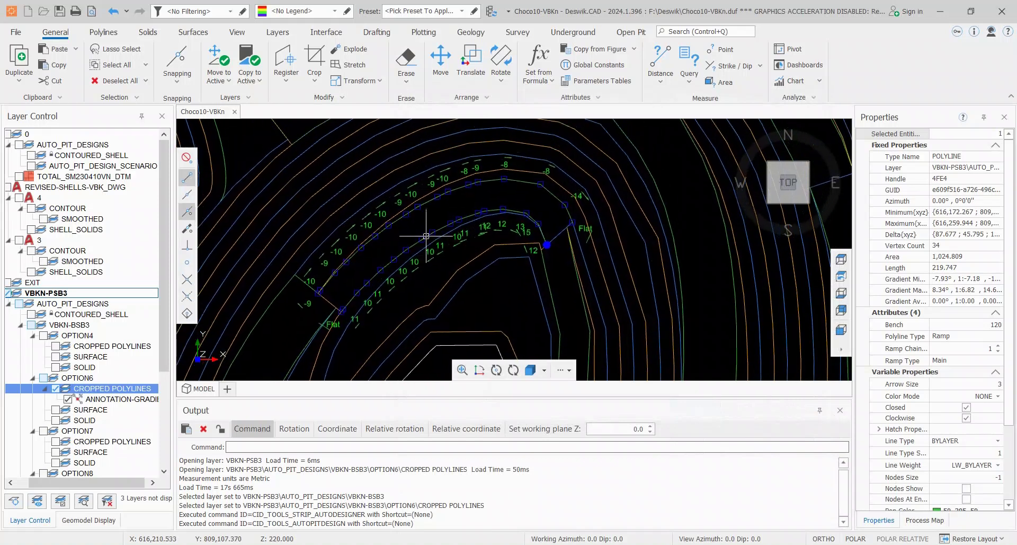
{"action": "scroll", "coordinate": [422, 239], "scroll_direction": "up", "scroll_amount": 3}
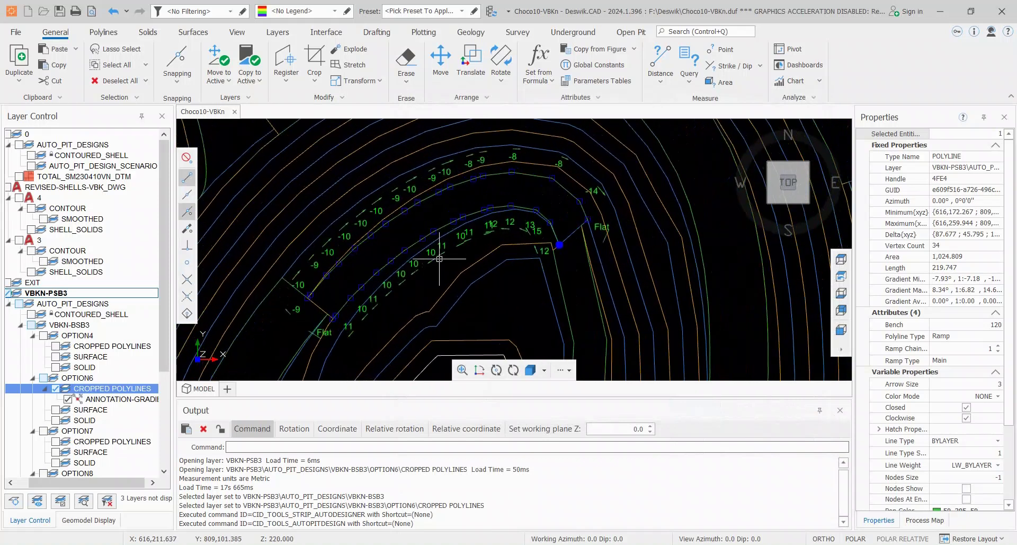
{"action": "scroll", "coordinate": [392, 245], "scroll_direction": "down", "scroll_amount": 2}
{"action": "scroll", "coordinate": [362, 253], "scroll_direction": "up", "scroll_amount": 2}
{"action": "scroll", "coordinate": [362, 253], "scroll_direction": "up", "scroll_amount": 1}
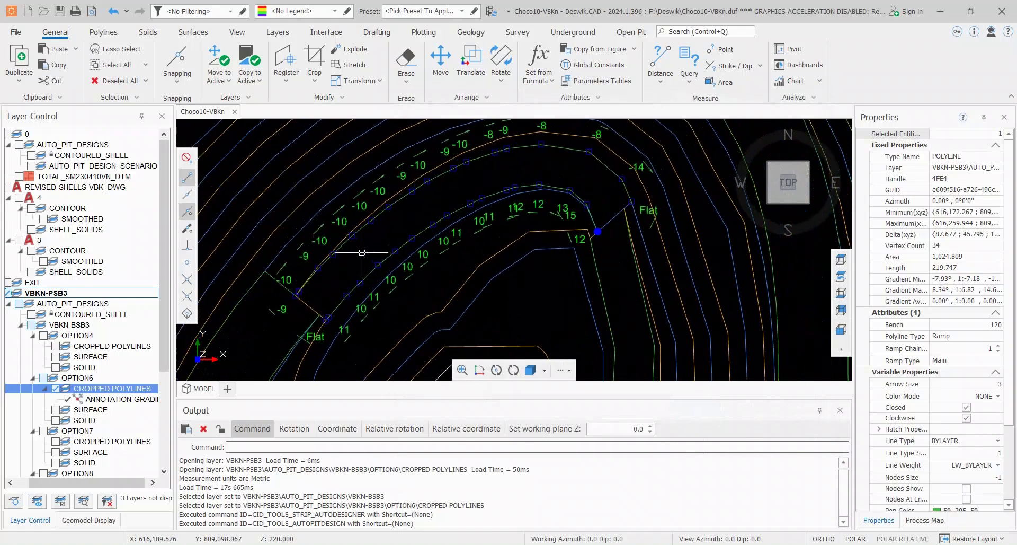
{"action": "left_click", "coordinate": [68, 399]}
{"action": "left_click", "coordinate": [67, 399]}
{"action": "middle_click_drag", "start_coordinate": [398, 226], "coordinate": [384, 241]}
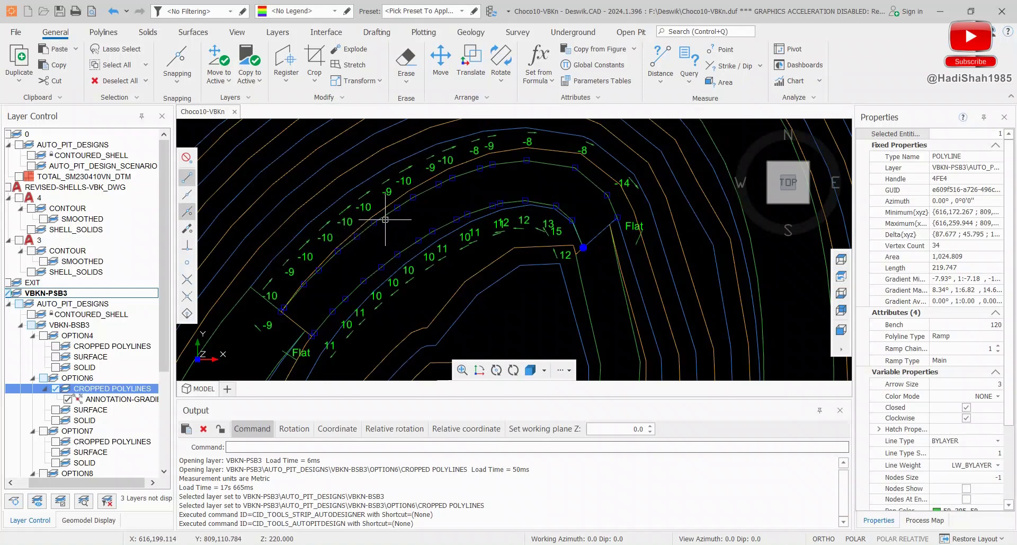
{"action": "scroll", "coordinate": [404, 219], "scroll_direction": "up", "scroll_amount": 2}
{"action": "scroll", "coordinate": [404, 219], "scroll_direction": "down", "scroll_amount": 2}
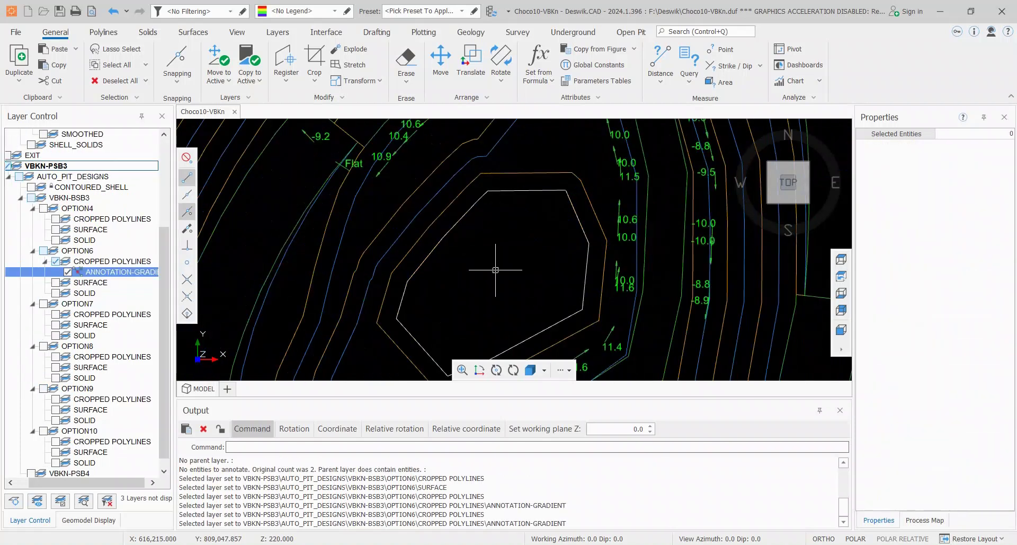
Step: Pan across the other labelled pit contours, then switch to Surpac's opt1-final pit strings
{"action": "scroll", "coordinate": [496, 270], "scroll_direction": "down", "scroll_amount": 5}
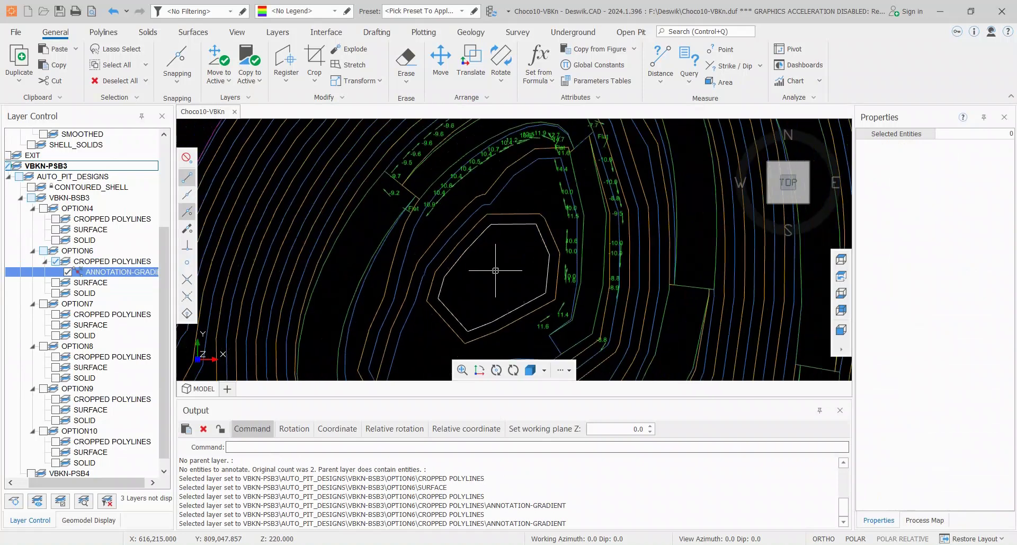
{"action": "middle_click_drag", "start_coordinate": [510, 271], "coordinate": [438, 291]}
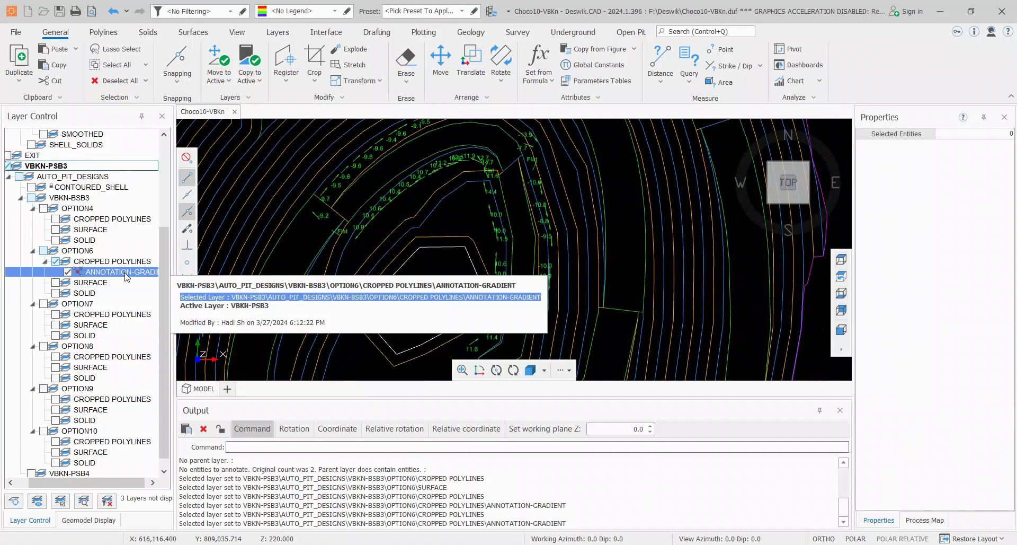
{"action": "key", "text": "alt+Tab"}
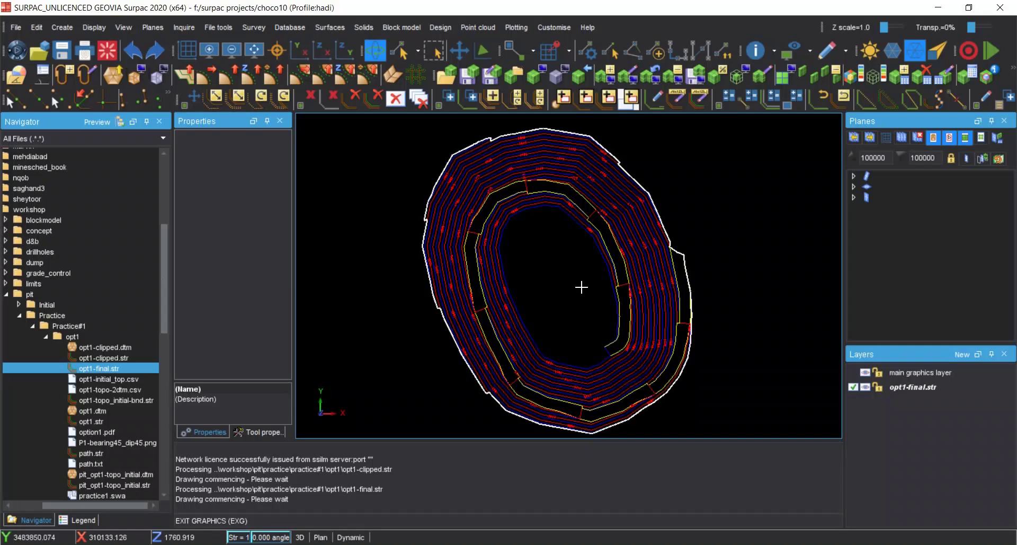
{"action": "scroll", "coordinate": [569, 277], "scroll_direction": "up", "scroll_amount": 5}
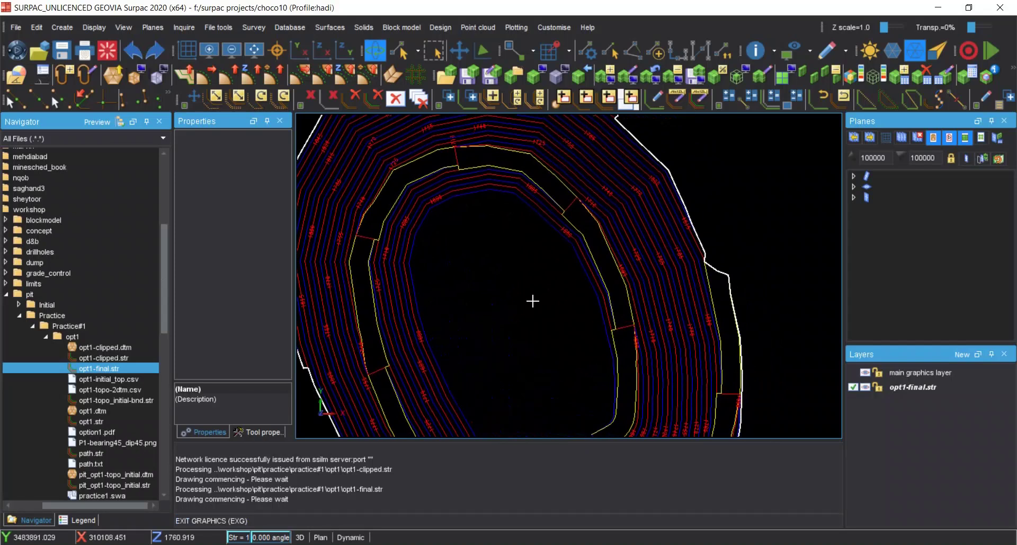
{"action": "left_click", "coordinate": [402, 59]}
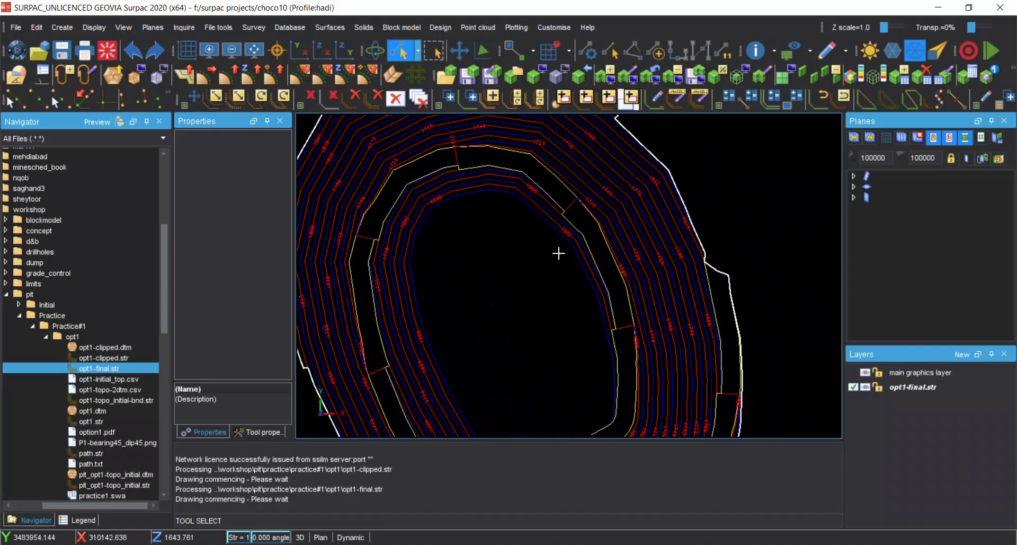
{"action": "left_click", "coordinate": [611, 258]}
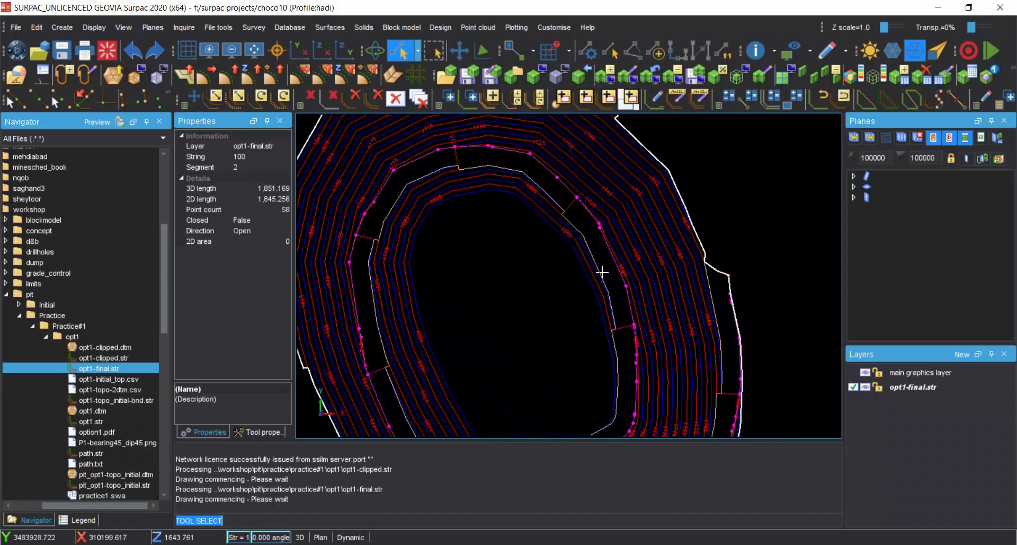
{"action": "left_click", "coordinate": [602, 272]}
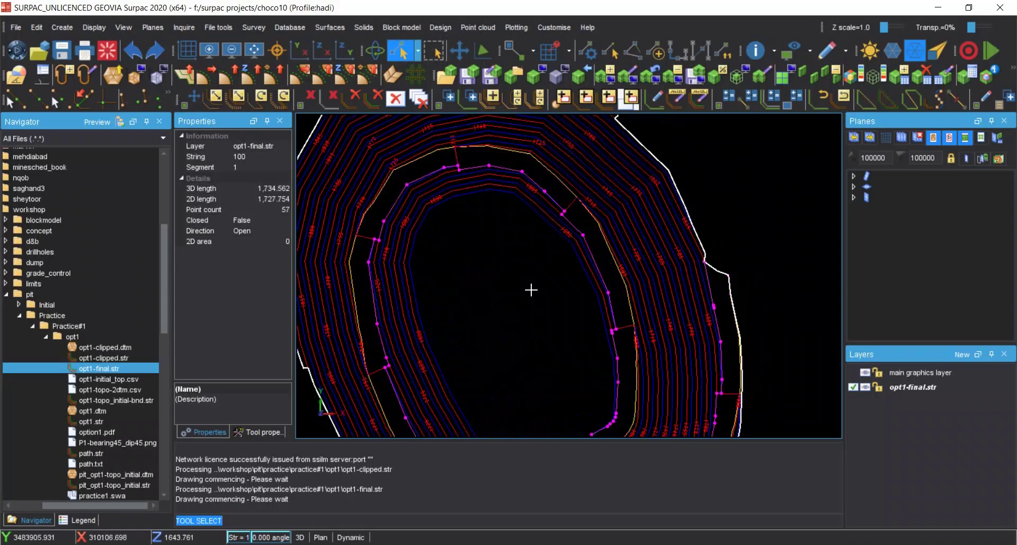
{"action": "scroll", "coordinate": [520, 304], "scroll_direction": "down", "scroll_amount": 2}
{"action": "middle_click_drag", "start_coordinate": [521, 307], "coordinate": [510, 282]}
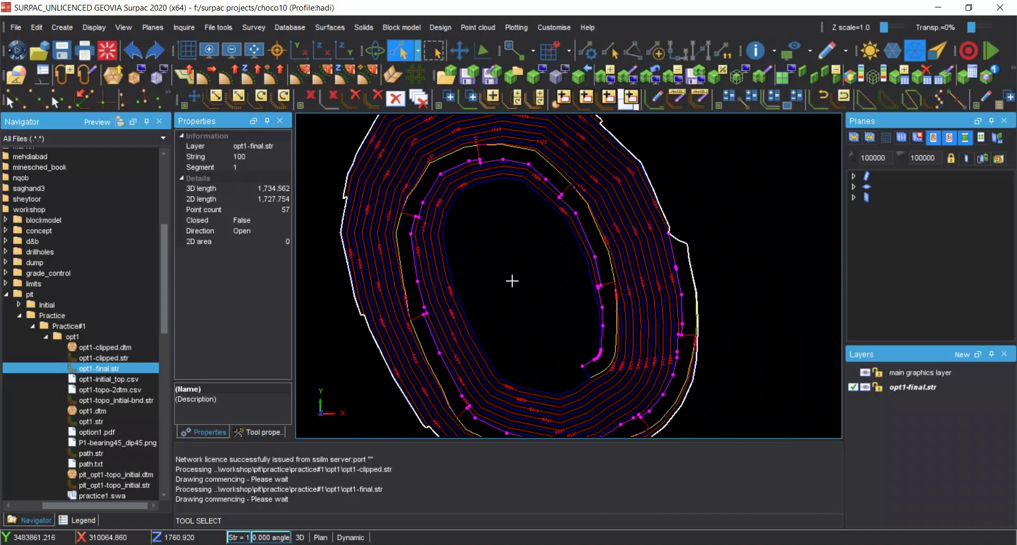
{"action": "left_click", "coordinate": [510, 282]}
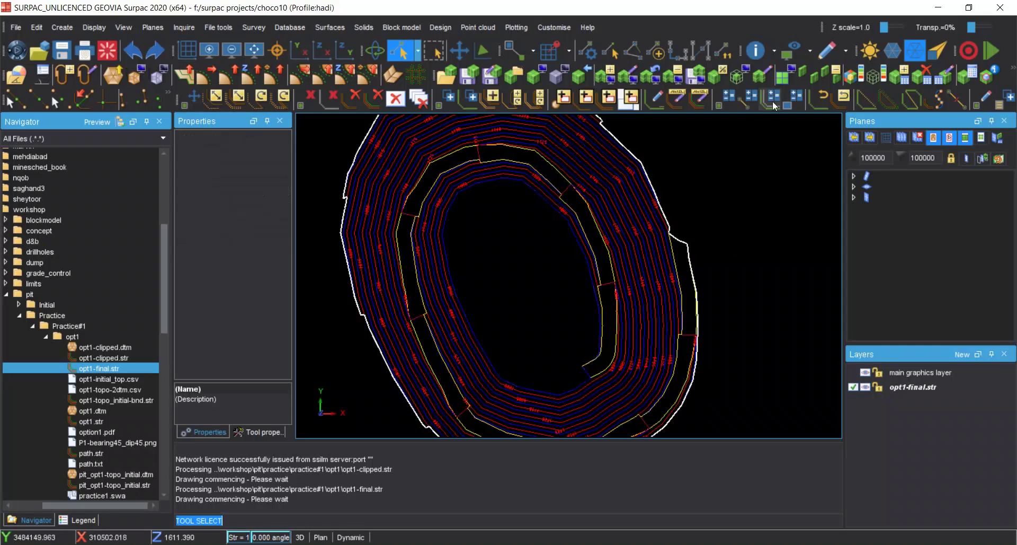
{"action": "left_click", "coordinate": [793, 58]}
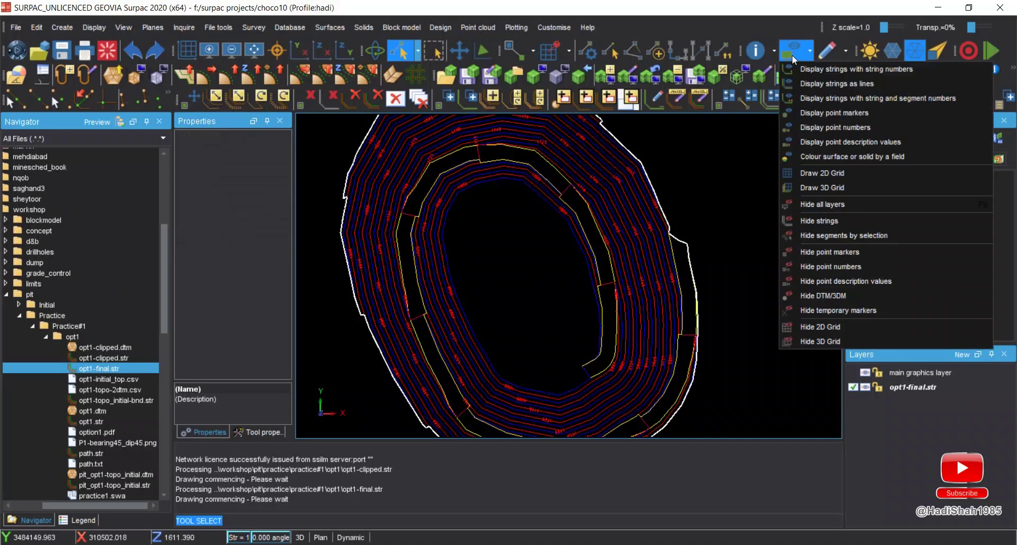
{"action": "mouse_move", "coordinate": [774, 51]}
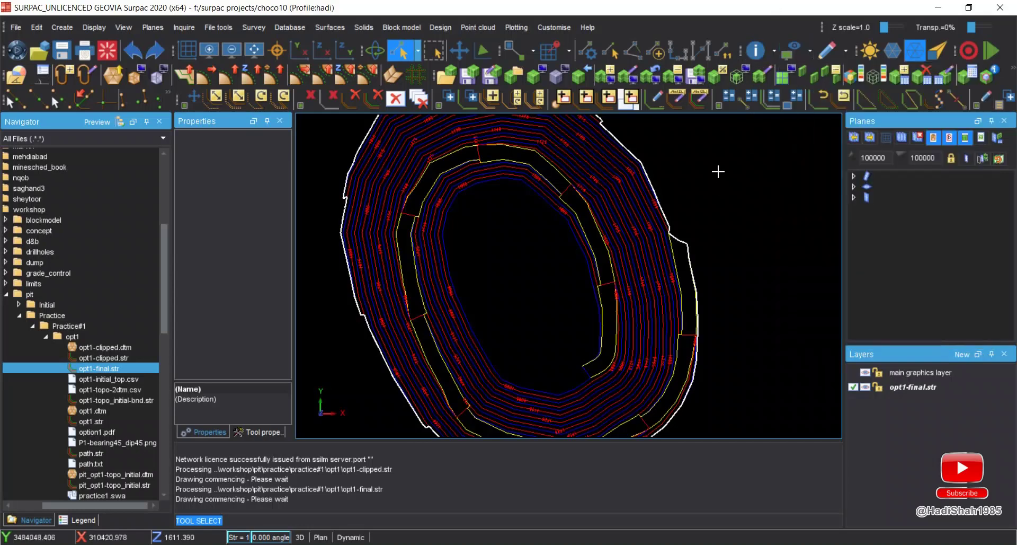
{"action": "middle_click_drag", "start_coordinate": [522, 243], "coordinate": [530, 268]}
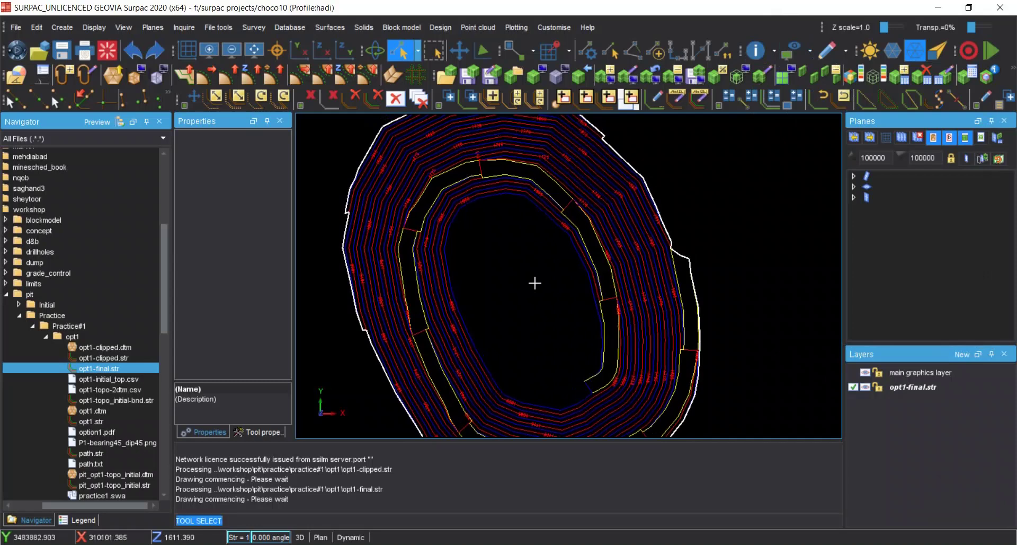
{"action": "scroll", "coordinate": [535, 282], "scroll_direction": "up", "scroll_amount": 5}
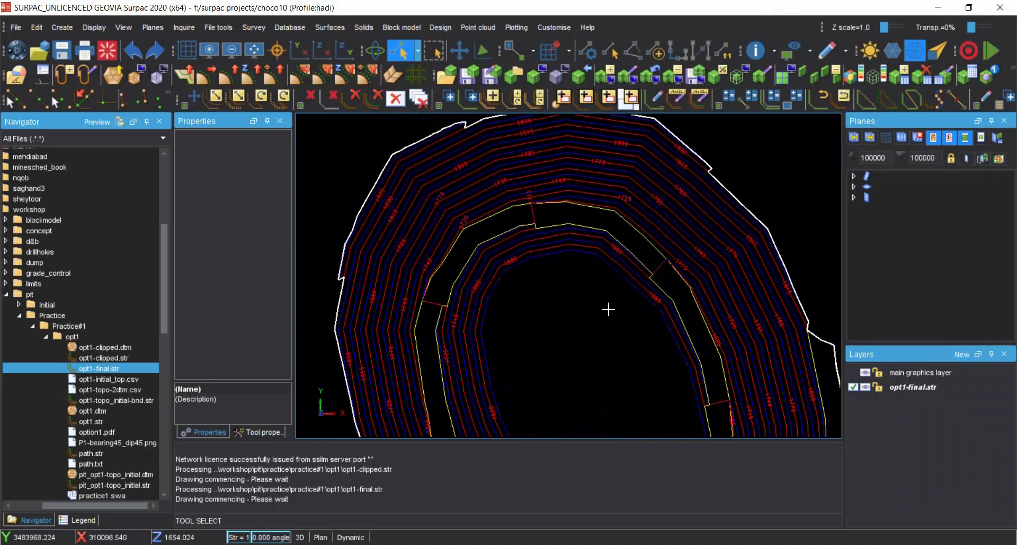
{"action": "scroll", "coordinate": [578, 323], "scroll_direction": "up", "scroll_amount": 2}
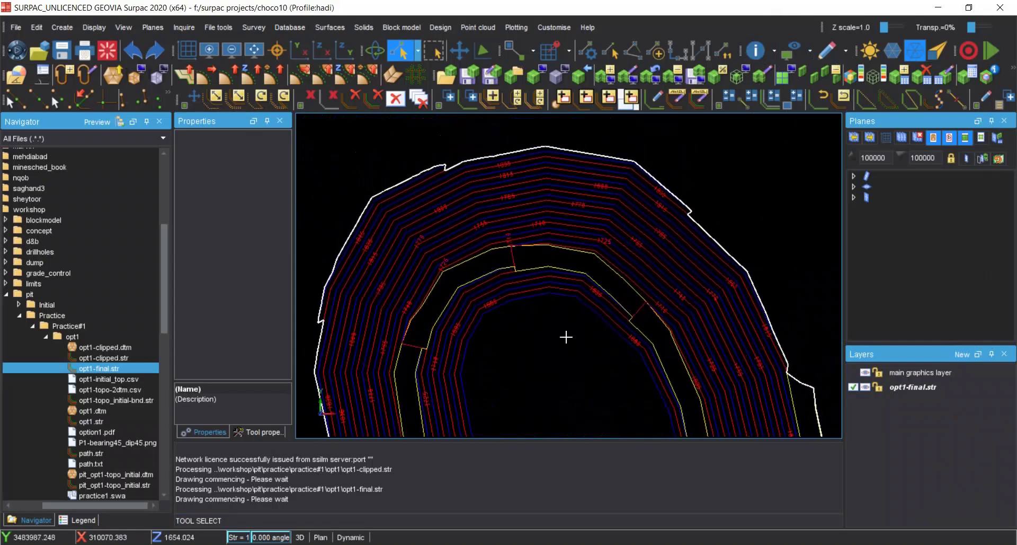
{"action": "middle_click_drag", "start_coordinate": [546, 314], "coordinate": [604, 348]}
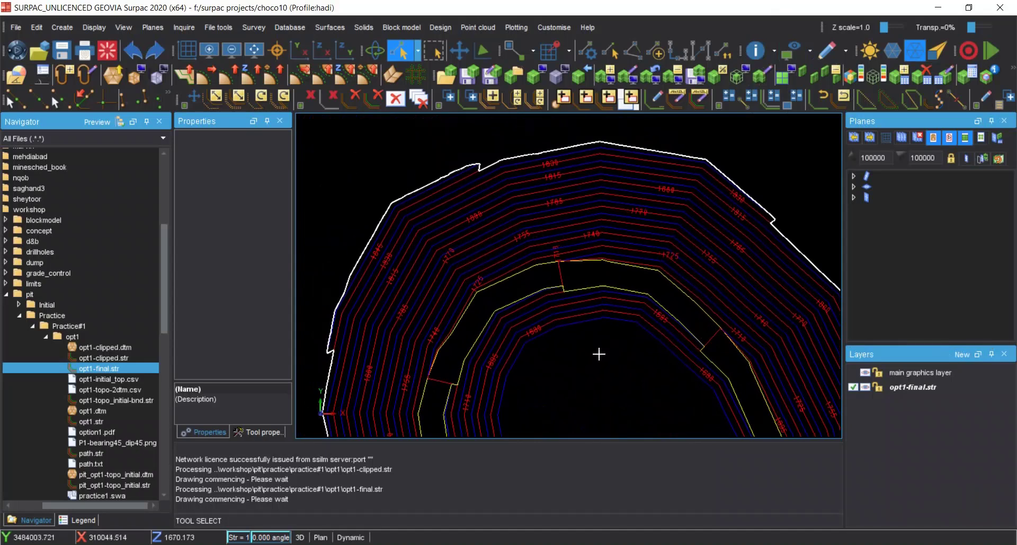
{"action": "middle_click_drag", "start_coordinate": [606, 363], "coordinate": [573, 307]}
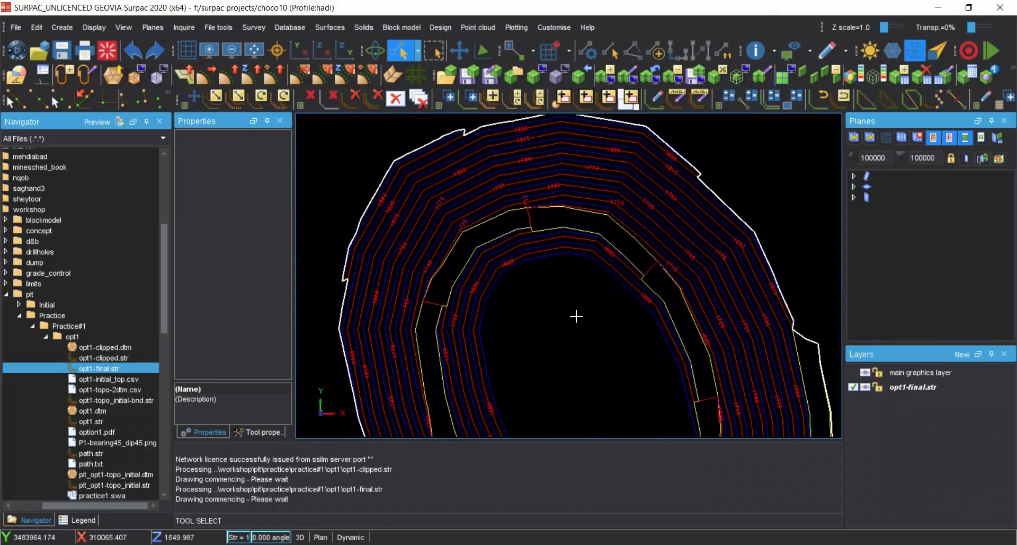
{"action": "middle_click_drag", "start_coordinate": [579, 343], "coordinate": [571, 326]}
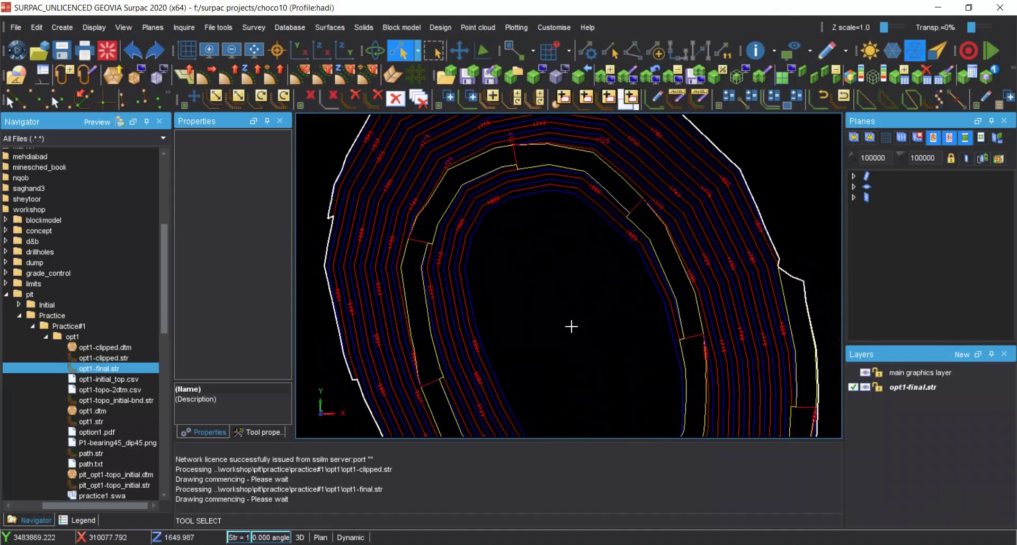
{"action": "scroll", "coordinate": [571, 325], "scroll_direction": "down", "scroll_amount": 2}
{"action": "scroll", "coordinate": [585, 352], "scroll_direction": "down", "scroll_amount": 1}
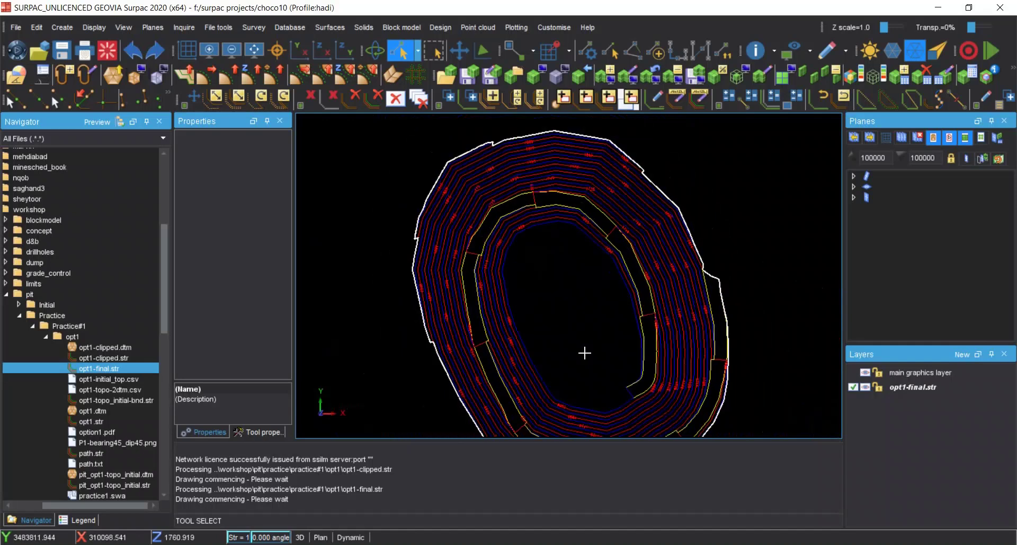
{"action": "left_click_drag", "start_coordinate": [586, 351], "coordinate": [561, 324]}
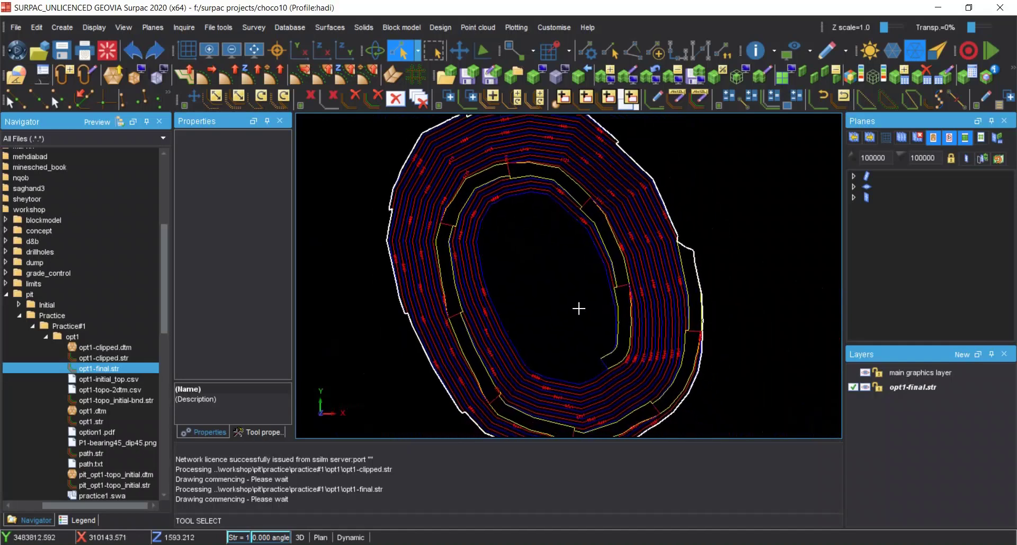
{"action": "key", "text": "r"}
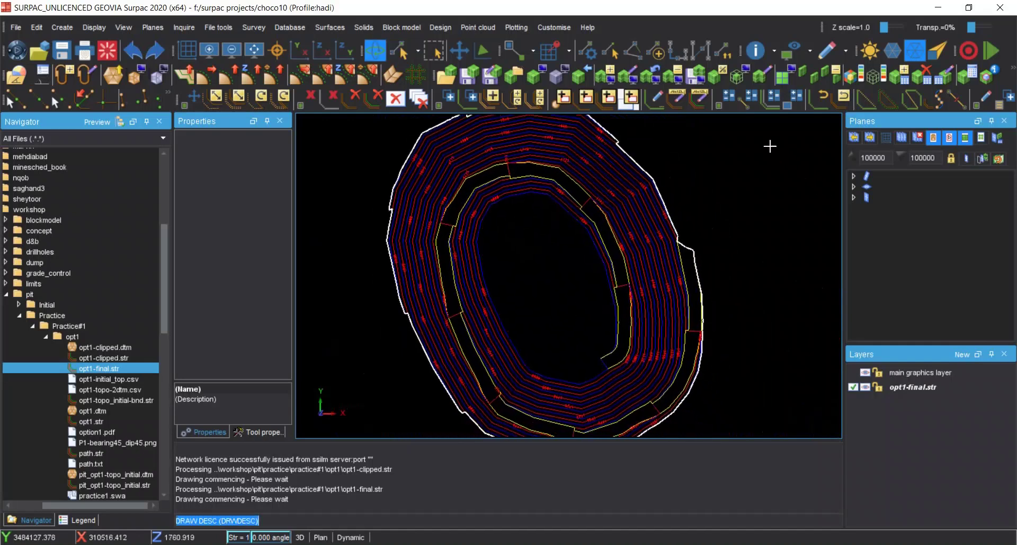
{"action": "left_click", "coordinate": [792, 103]}
{"action": "left_click_drag", "start_coordinate": [428, 187], "coordinate": [506, 298]}
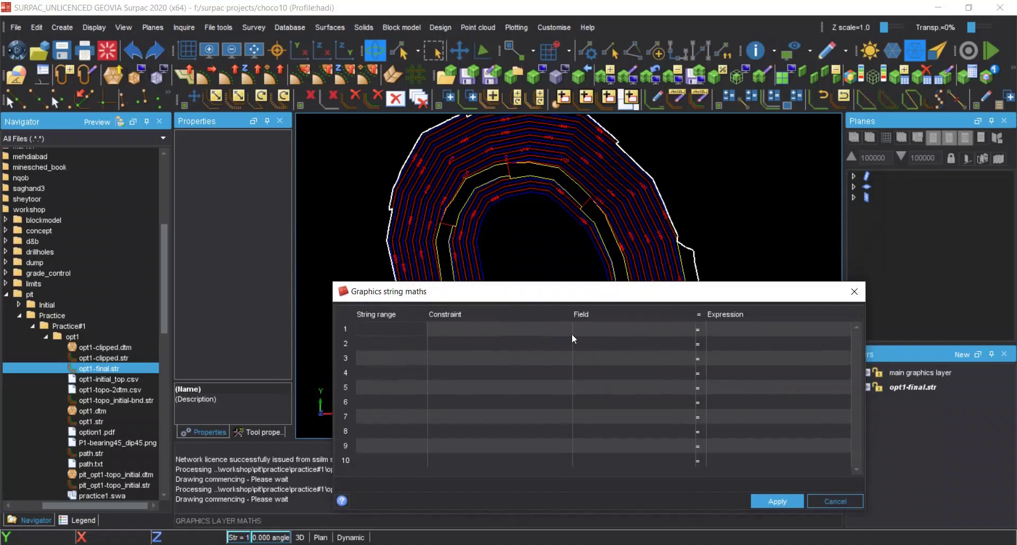
{"action": "left_click", "coordinate": [587, 334]}
{"action": "left_click", "coordinate": [586, 387]}
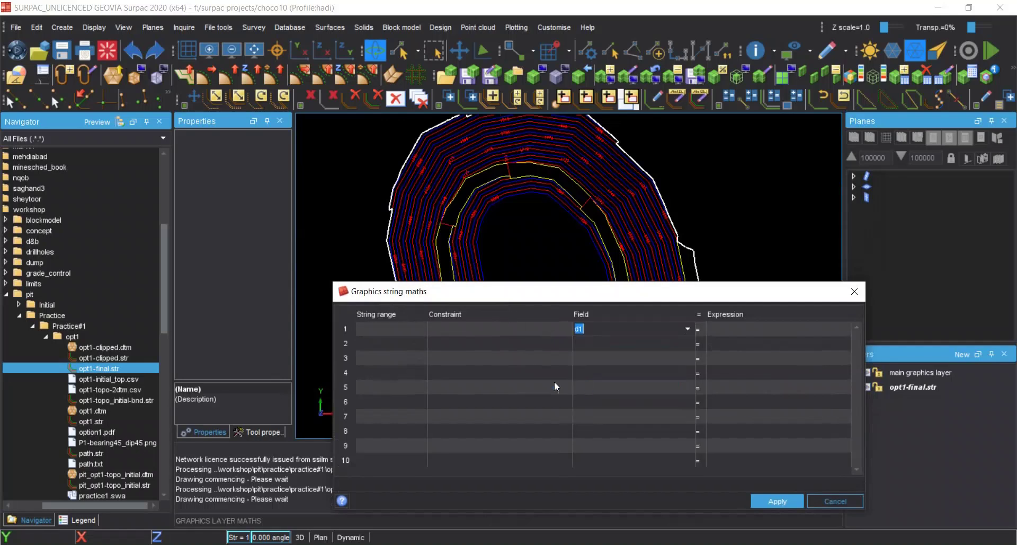
{"action": "left_click", "coordinate": [394, 332]}
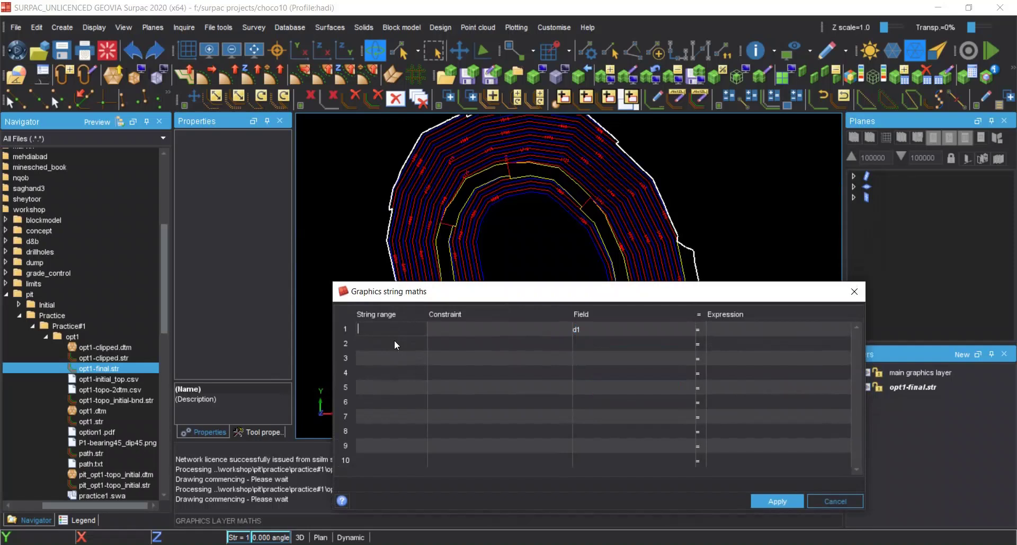
{"action": "type", "text": "8"}
{"action": "key", "text": "BackSpace"}
{"action": "type", "text": "100"}
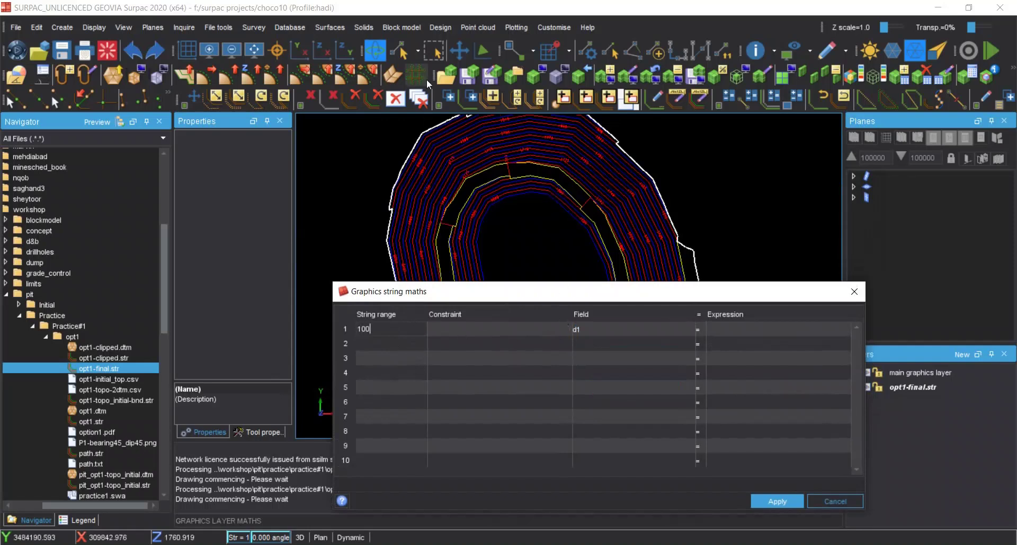
{"action": "left_click", "coordinate": [852, 503]}
Step: Select ramp strings to confirm string 100 is the ramp, then clear the selection
{"action": "scroll", "coordinate": [602, 221], "scroll_direction": "down", "scroll_amount": 1}
{"action": "scroll", "coordinate": [572, 254], "scroll_direction": "up", "scroll_amount": 3}
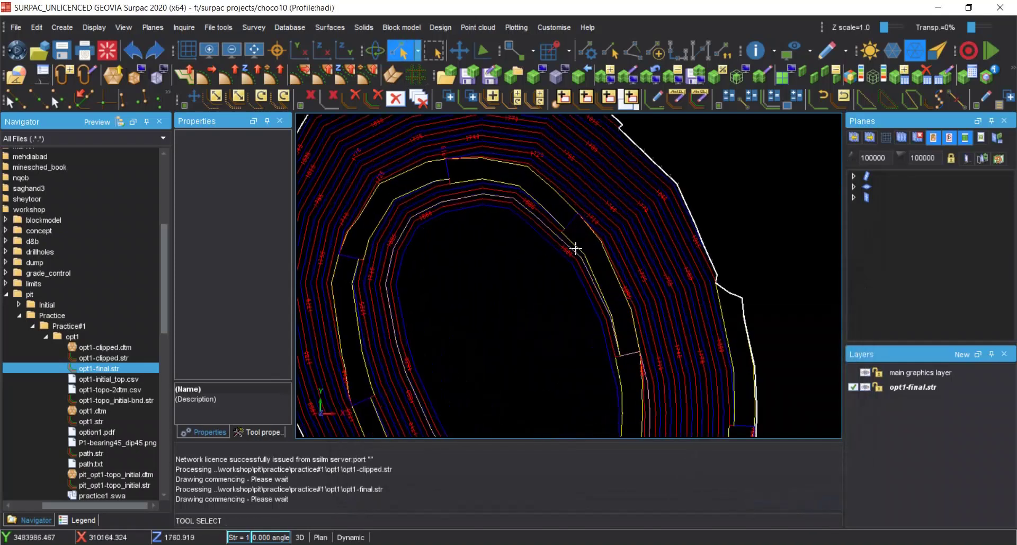
{"action": "left_click", "coordinate": [585, 250]}
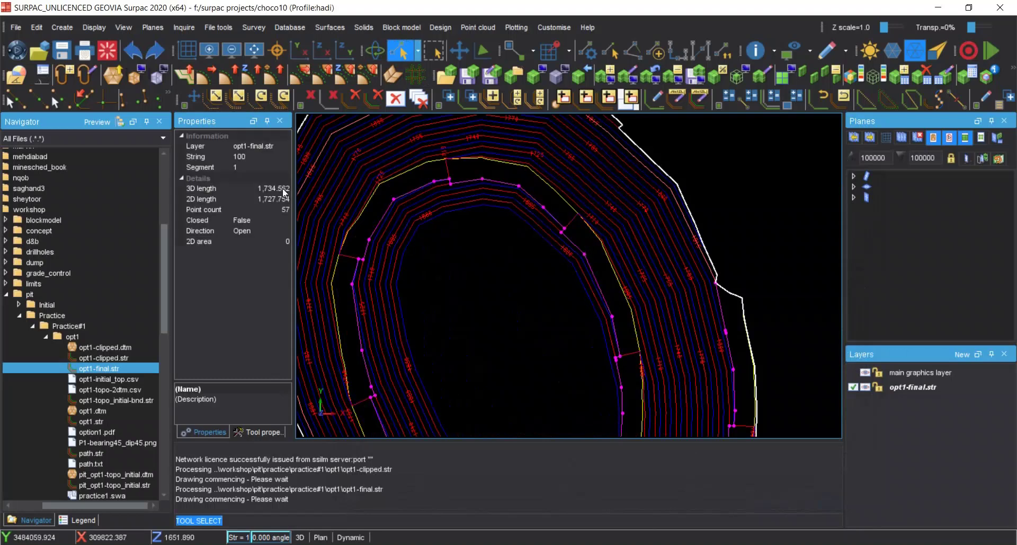
{"action": "left_click", "coordinate": [610, 263], "text": "ctrl"}
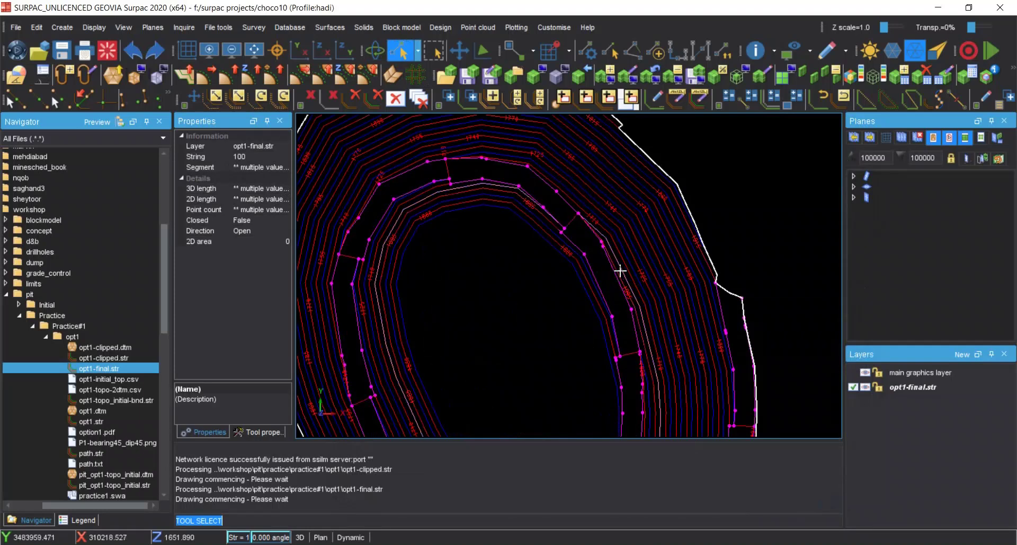
{"action": "left_click", "coordinate": [753, 168]}
Step: Reopen Graphics string maths with range 100, field d1 and expression format(_prev_slope,1)
{"action": "key", "text": "F5"}
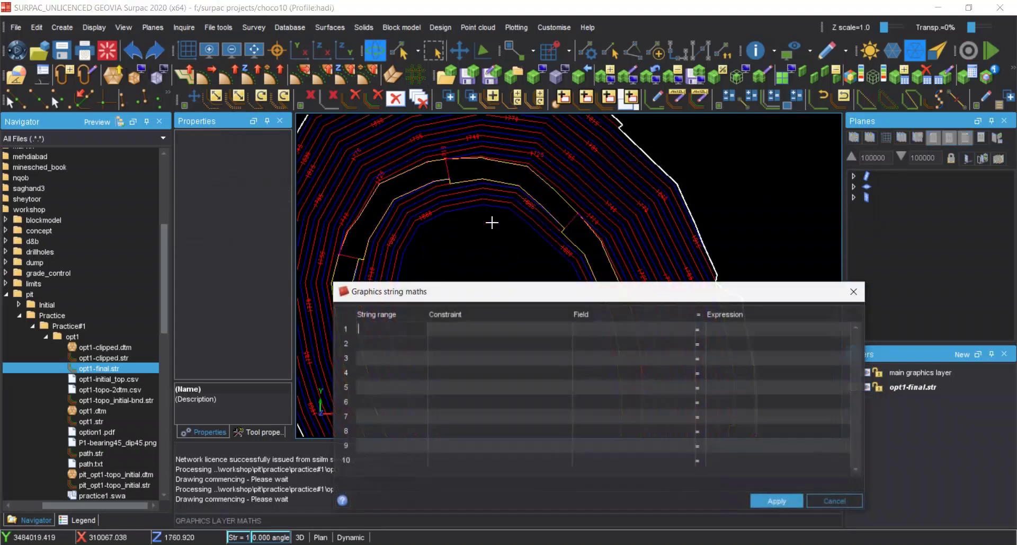
{"action": "type", "text": "100"}
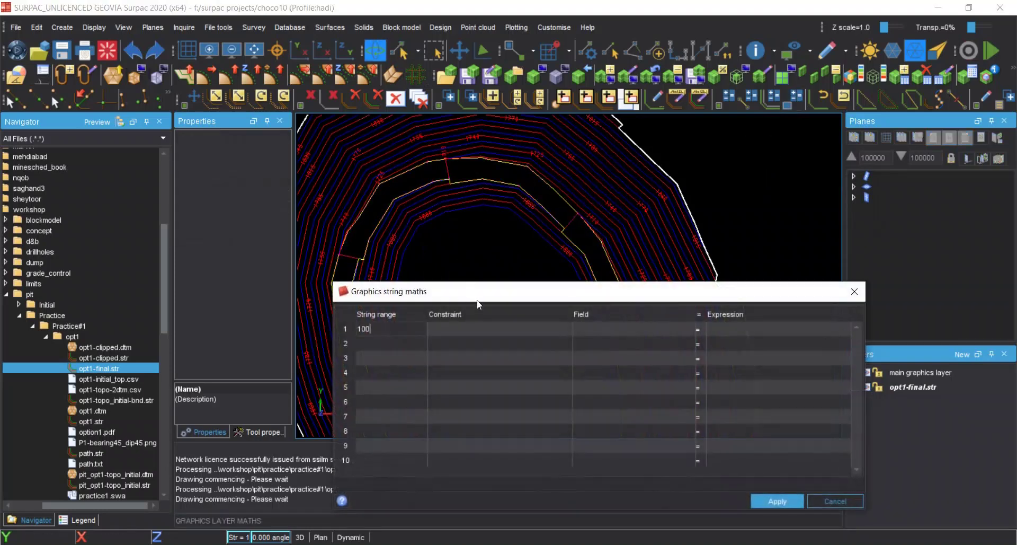
{"action": "left_click", "coordinate": [596, 329]}
{"action": "left_click", "coordinate": [689, 329]}
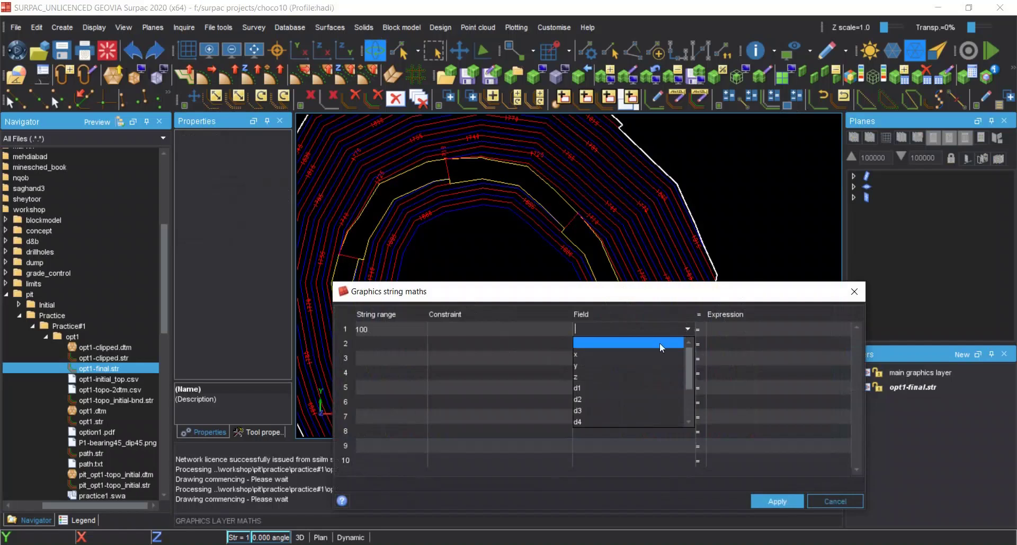
{"action": "left_click", "coordinate": [635, 386]}
{"action": "left_click", "coordinate": [726, 331]}
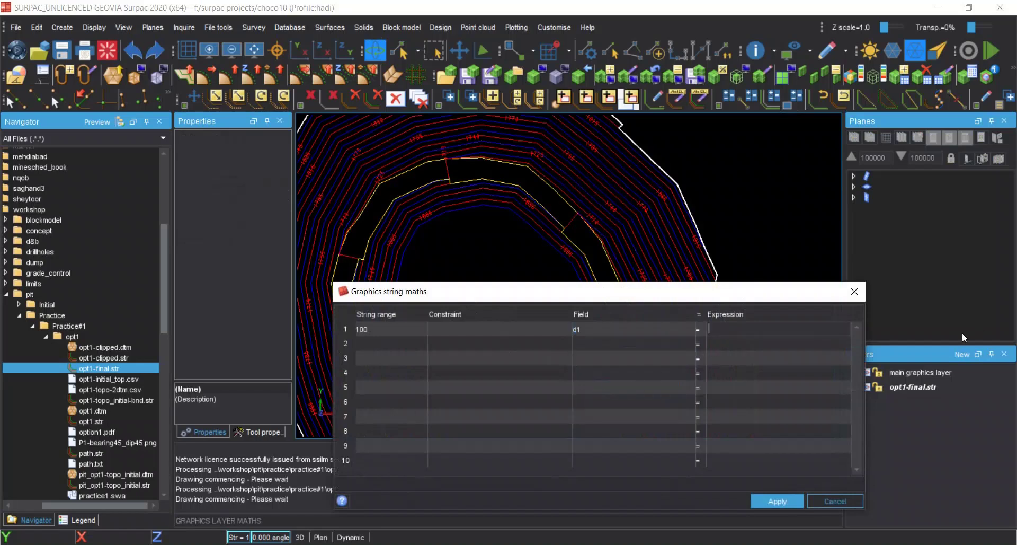
{"action": "type", "text": "_prev_"}
{"action": "type", "text": "slope"}
{"action": "type", "text": "format("}
{"action": "type", "text": ",1"}
{"action": "left_click", "coordinate": [773, 502]}
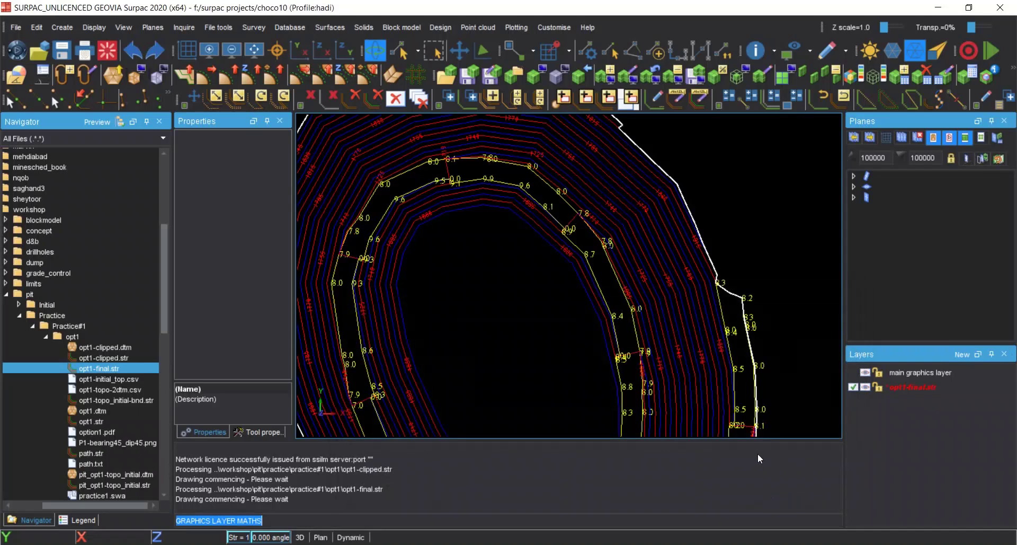
{"action": "scroll", "coordinate": [538, 249], "scroll_direction": "up", "scroll_amount": 1}
{"action": "scroll", "coordinate": [584, 291], "scroll_direction": "up", "scroll_amount": 1}
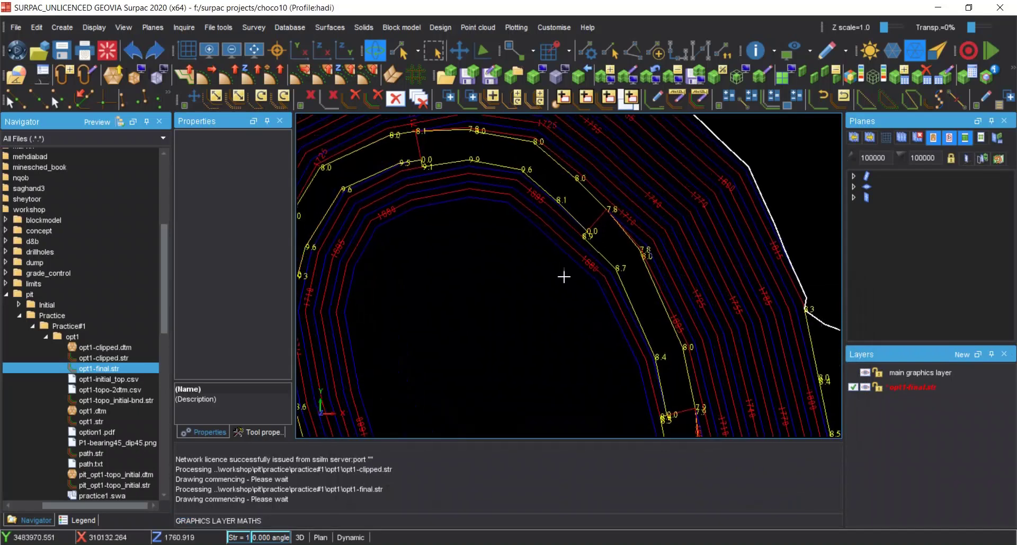
{"action": "middle_click_drag", "start_coordinate": [584, 291], "coordinate": [624, 338]}
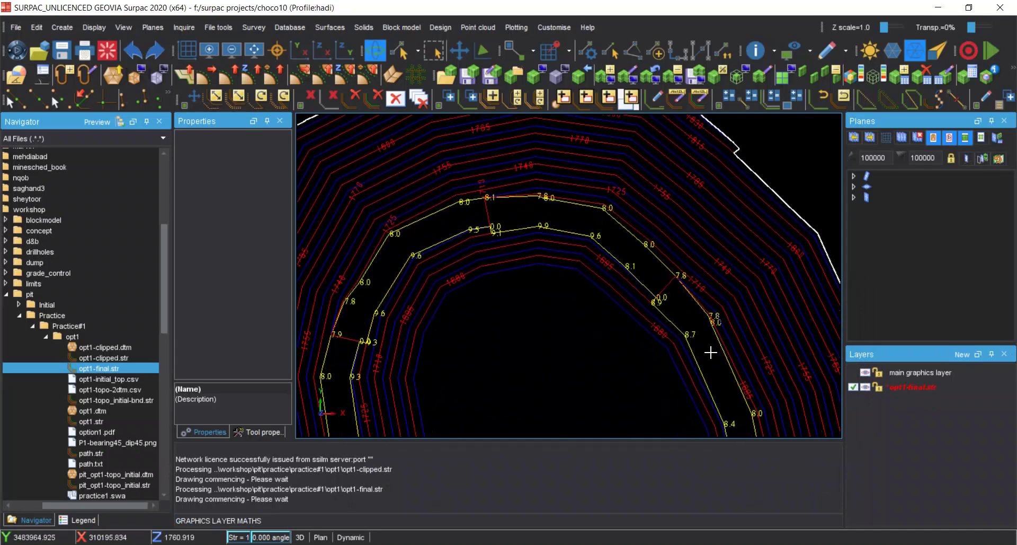
{"action": "middle_click_drag", "start_coordinate": [709, 351], "coordinate": [639, 301]}
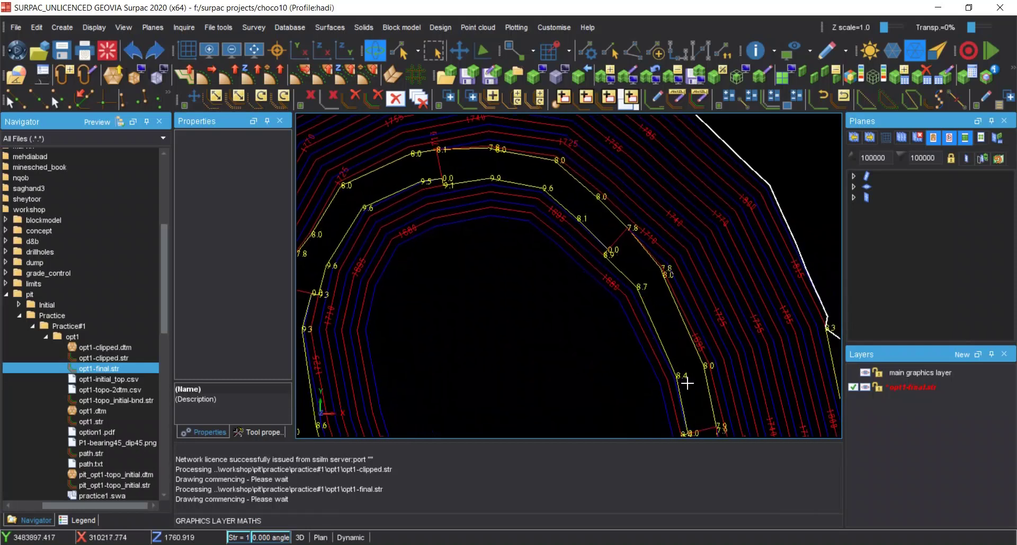
{"action": "scroll", "coordinate": [689, 384], "scroll_direction": "up", "scroll_amount": 2}
{"action": "scroll", "coordinate": [672, 393], "scroll_direction": "down", "scroll_amount": 4}
{"action": "scroll", "coordinate": [679, 276], "scroll_direction": "up", "scroll_amount": 2}
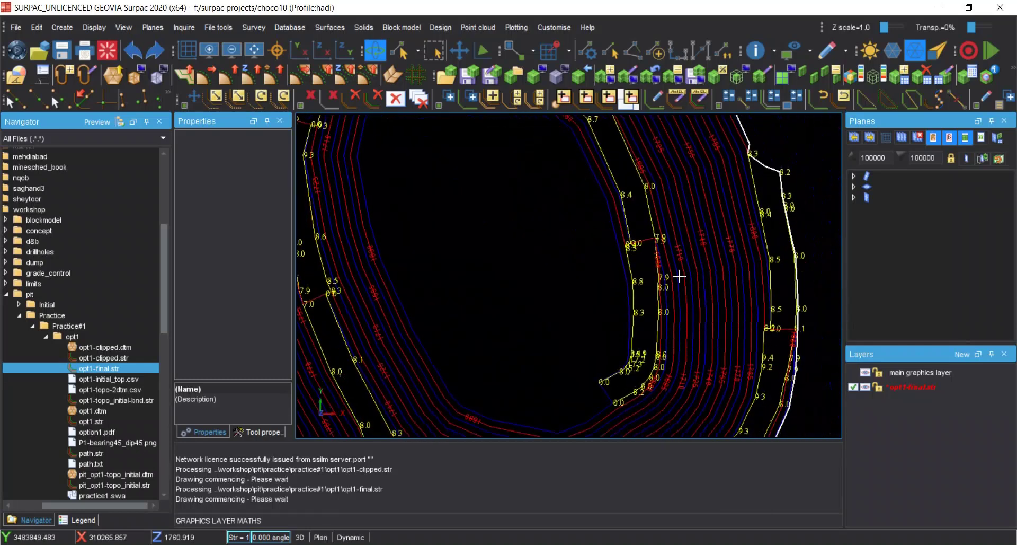
{"action": "scroll", "coordinate": [636, 281], "scroll_direction": "up", "scroll_amount": 3}
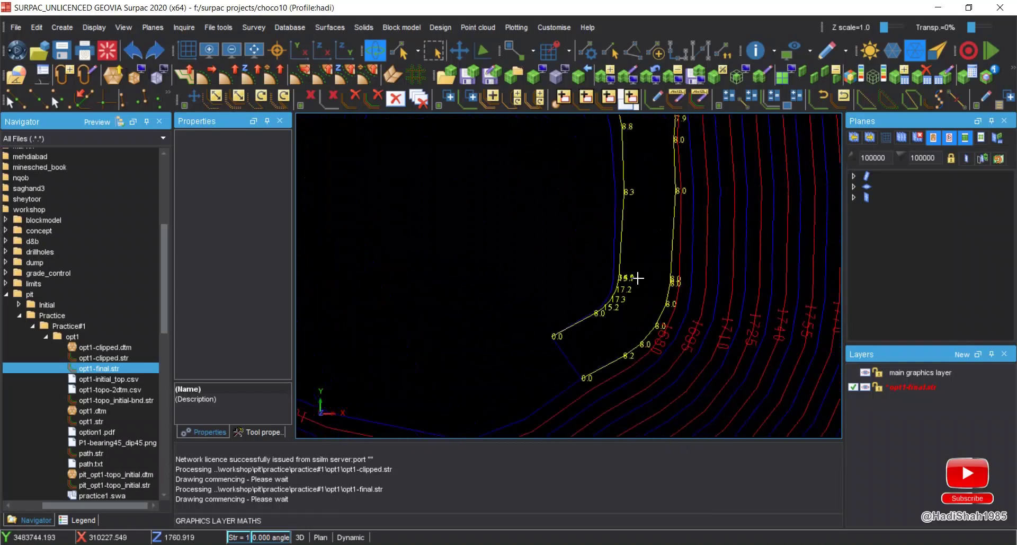
{"action": "scroll", "coordinate": [644, 312], "scroll_direction": "up", "scroll_amount": 3}
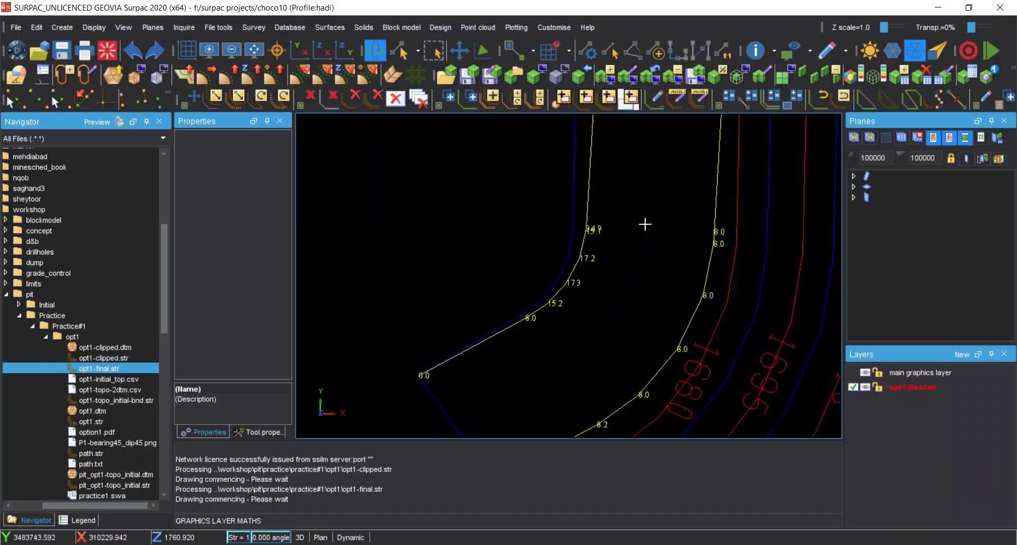
{"action": "middle_click_drag", "start_coordinate": [664, 315], "coordinate": [641, 249]}
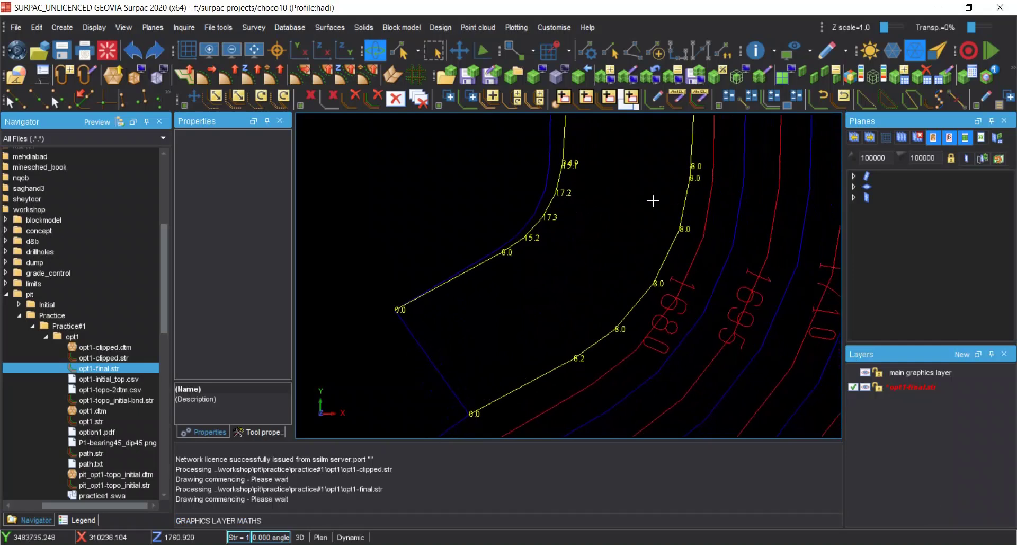
{"action": "scroll", "coordinate": [653, 200], "scroll_direction": "down", "scroll_amount": 2}
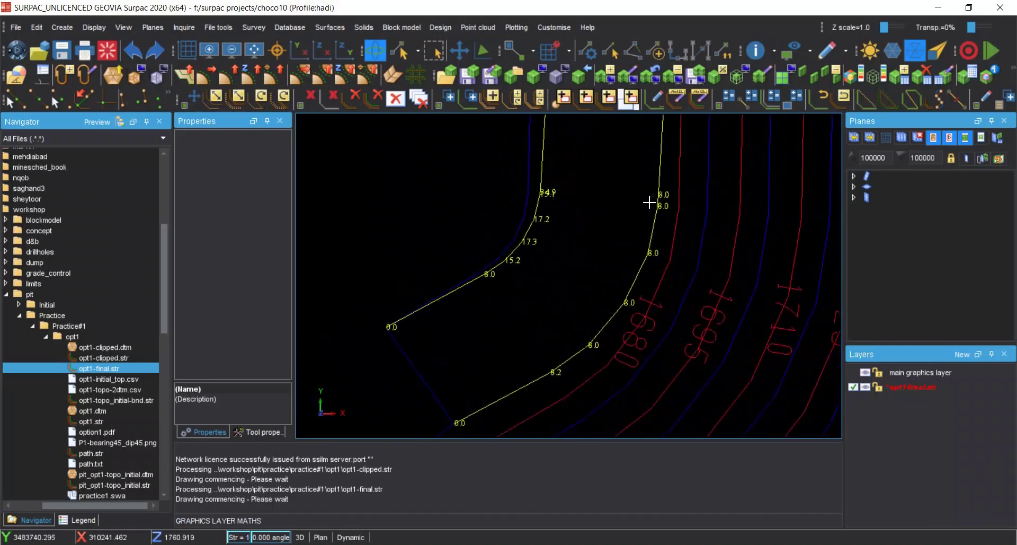
{"action": "scroll", "coordinate": [649, 203], "scroll_direction": "down", "scroll_amount": 2}
{"action": "middle_click_drag", "start_coordinate": [599, 182], "coordinate": [585, 293]}
{"action": "scroll", "coordinate": [578, 239], "scroll_direction": "down", "scroll_amount": 1}
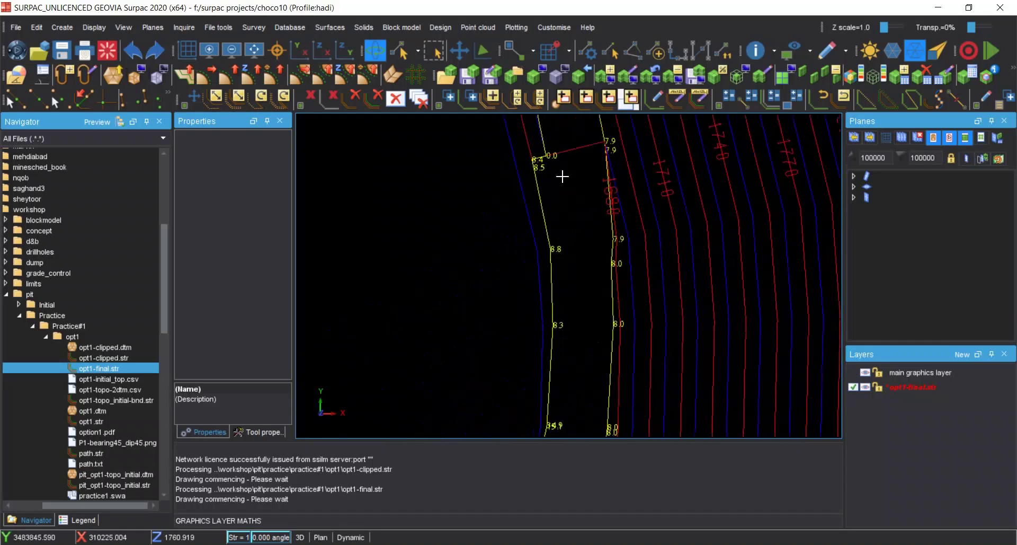
{"action": "middle_click_drag", "start_coordinate": [570, 194], "coordinate": [603, 304]}
{"action": "mouse_move", "coordinate": [586, 170]}
{"action": "middle_mouse_down"}
{"action": "mouse_move", "coordinate": [599, 270]}
{"action": "mouse_move", "coordinate": [591, 205]}
{"action": "mouse_move", "coordinate": [558, 227]}
{"action": "middle_mouse_up"}
{"action": "middle_click_drag", "start_coordinate": [535, 159], "coordinate": [654, 296]}
{"action": "mouse_move", "coordinate": [595, 211]}
{"action": "middle_mouse_down"}
{"action": "mouse_move", "coordinate": [656, 288]}
{"action": "mouse_move", "coordinate": [574, 205]}
{"action": "mouse_move", "coordinate": [631, 263]}
{"action": "middle_mouse_up"}
{"action": "middle_click_drag", "start_coordinate": [476, 242], "coordinate": [649, 255]}
{"action": "middle_click_drag", "start_coordinate": [471, 262], "coordinate": [488, 312]}
{"action": "scroll", "coordinate": [533, 239], "scroll_direction": "down", "scroll_amount": 5}
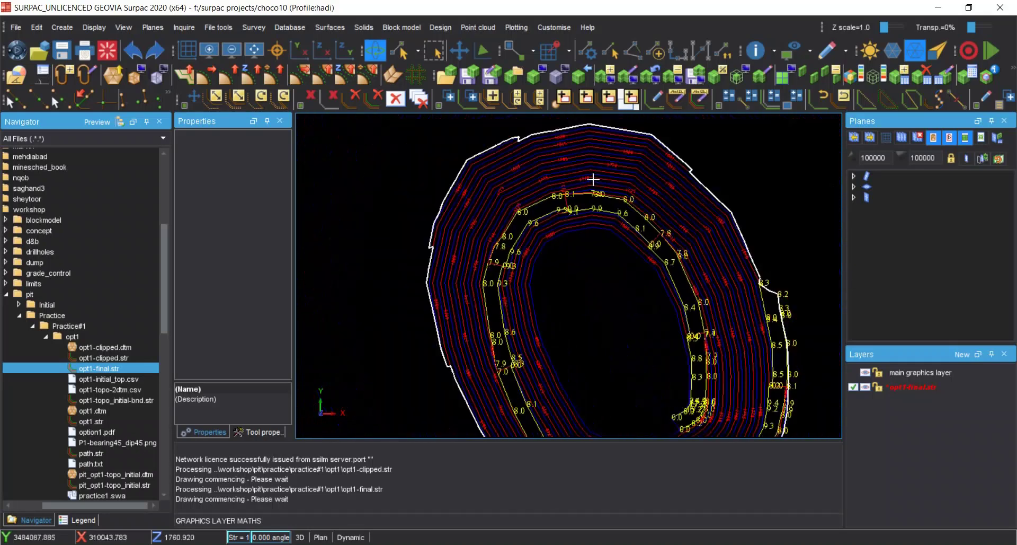
{"action": "scroll", "coordinate": [593, 179], "scroll_direction": "up", "scroll_amount": 5}
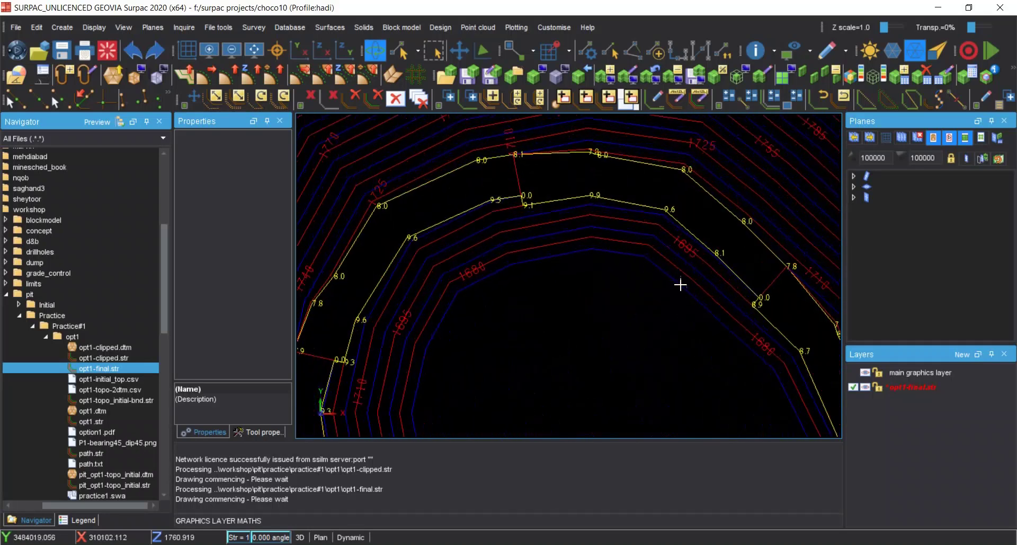
{"action": "middle_click_drag", "start_coordinate": [687, 286], "coordinate": [645, 266]}
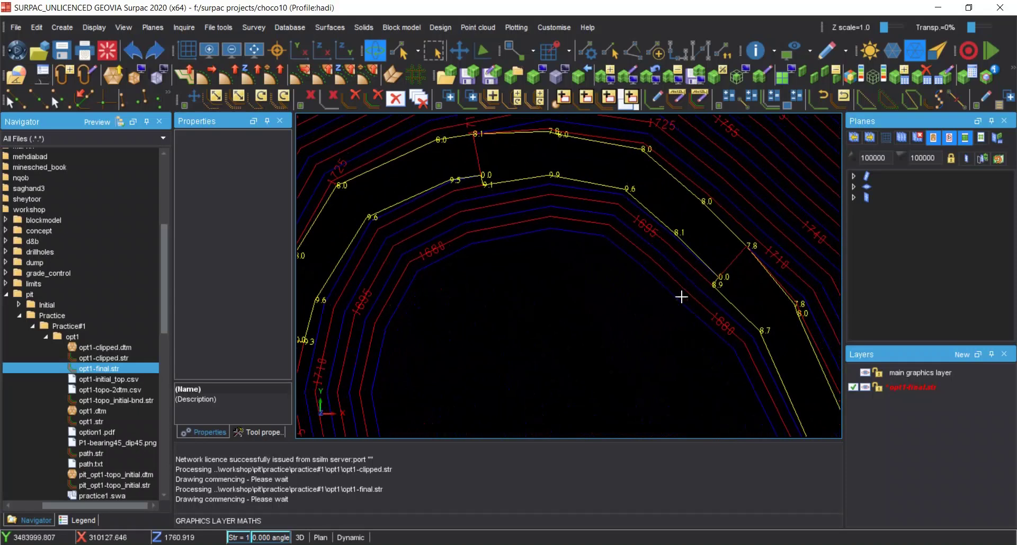
{"action": "scroll", "coordinate": [629, 310], "scroll_direction": "down", "scroll_amount": 4}
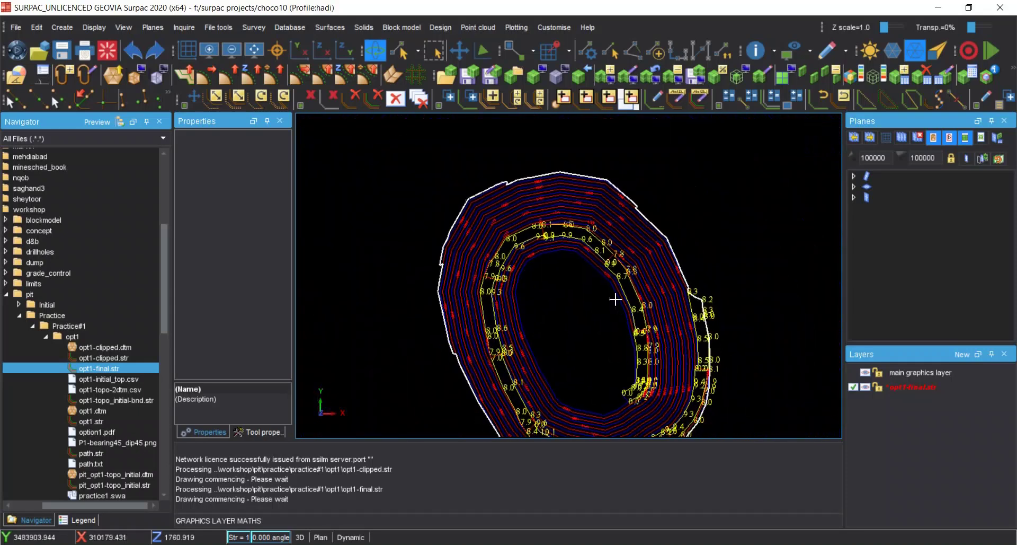
{"action": "scroll", "coordinate": [658, 341], "scroll_direction": "up", "scroll_amount": 3}
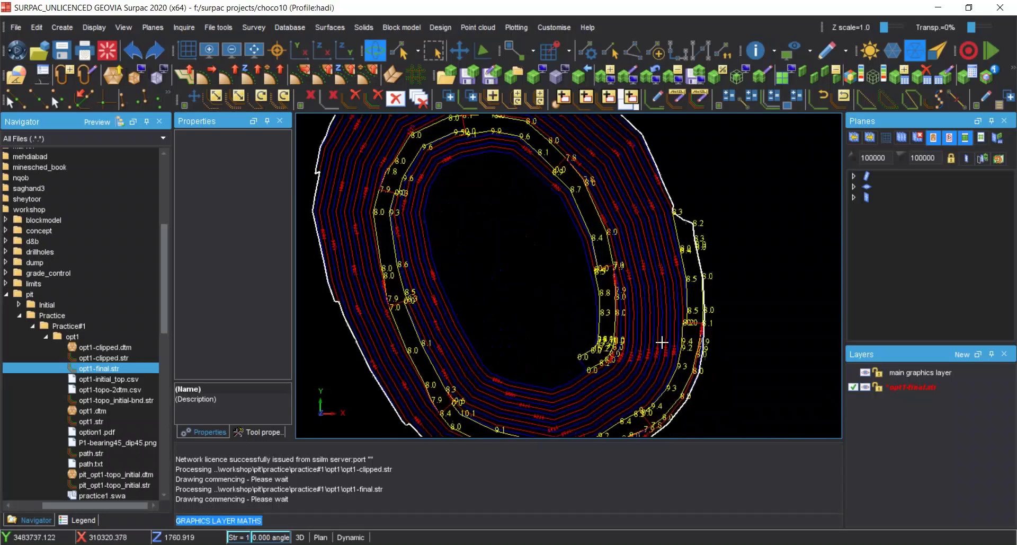
{"action": "scroll", "coordinate": [694, 301], "scroll_direction": "up", "scroll_amount": 4}
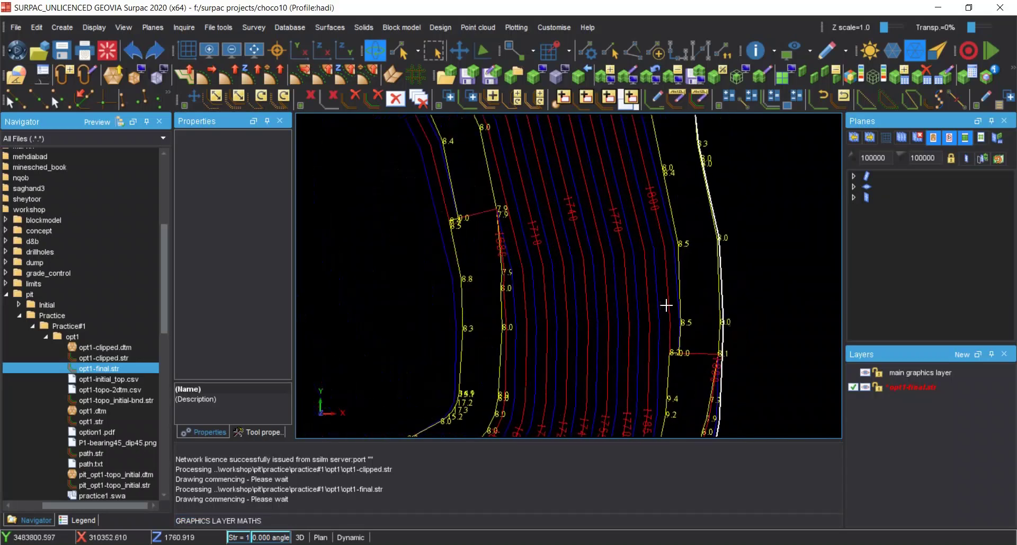
{"action": "scroll", "coordinate": [701, 233], "scroll_direction": "down", "scroll_amount": 2}
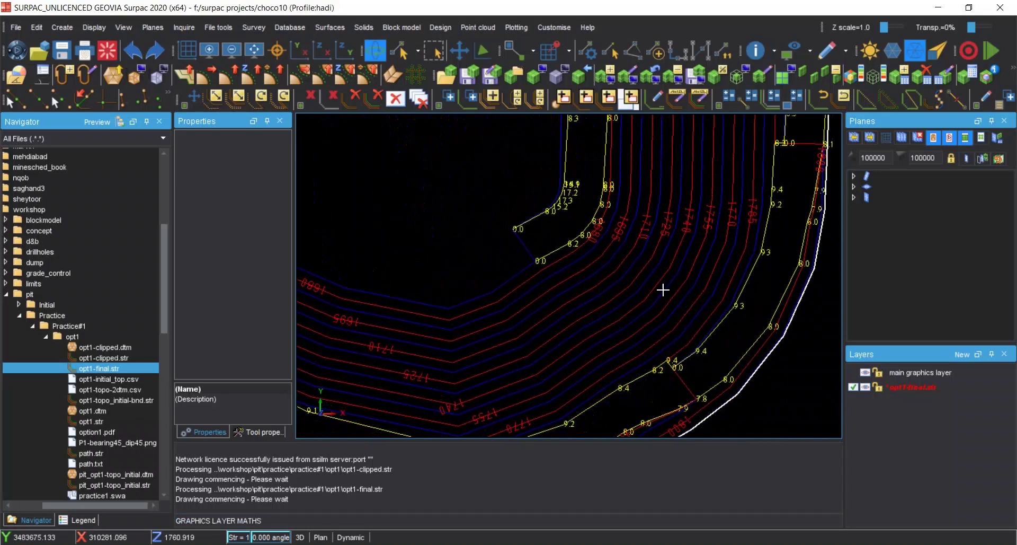
{"action": "scroll", "coordinate": [688, 261], "scroll_direction": "up", "scroll_amount": 2}
{"action": "key", "text": "Left"}
{"action": "key", "text": "Left"}
{"action": "key", "text": "Left"}
{"action": "middle_click_drag", "start_coordinate": [477, 227], "coordinate": [565, 329]}
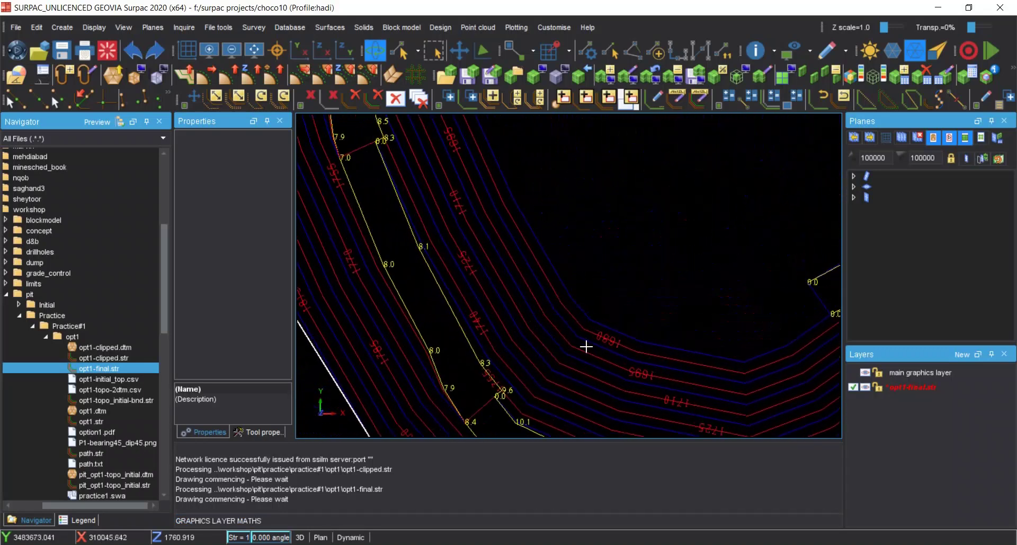
{"action": "middle_click_drag", "start_coordinate": [477, 198], "coordinate": [432, 267]}
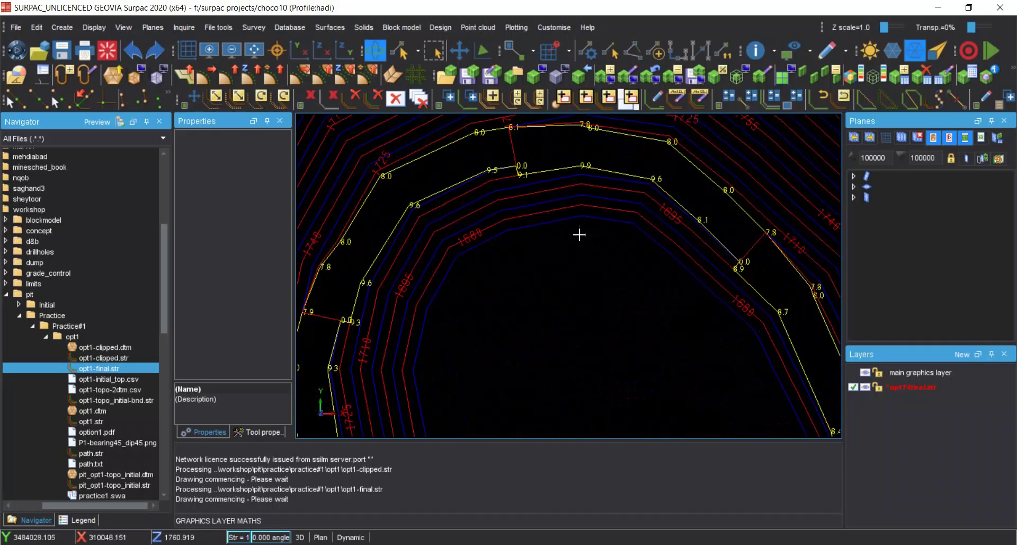
{"action": "scroll", "coordinate": [591, 243], "scroll_direction": "up", "scroll_amount": 1}
{"action": "middle_click_drag", "start_coordinate": [585, 243], "coordinate": [529, 217]}
{"action": "mouse_move", "coordinate": [698, 299]}
{"action": "middle_mouse_down"}
{"action": "mouse_move", "coordinate": [646, 288]}
{"action": "mouse_move", "coordinate": [588, 210]}
{"action": "middle_mouse_up"}
{"action": "mouse_move", "coordinate": [649, 288]}
{"action": "middle_mouse_down"}
{"action": "mouse_move", "coordinate": [597, 336]}
{"action": "mouse_move", "coordinate": [619, 287]}
{"action": "middle_mouse_up"}
{"action": "middle_click_drag", "start_coordinate": [626, 247], "coordinate": [602, 293]}
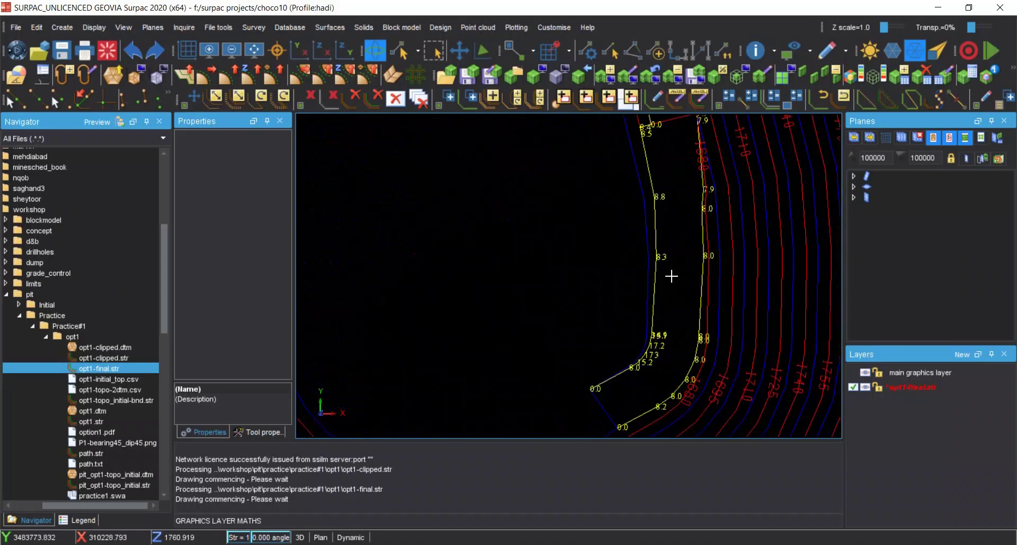
{"action": "scroll", "coordinate": [669, 275], "scroll_direction": "up", "scroll_amount": 5}
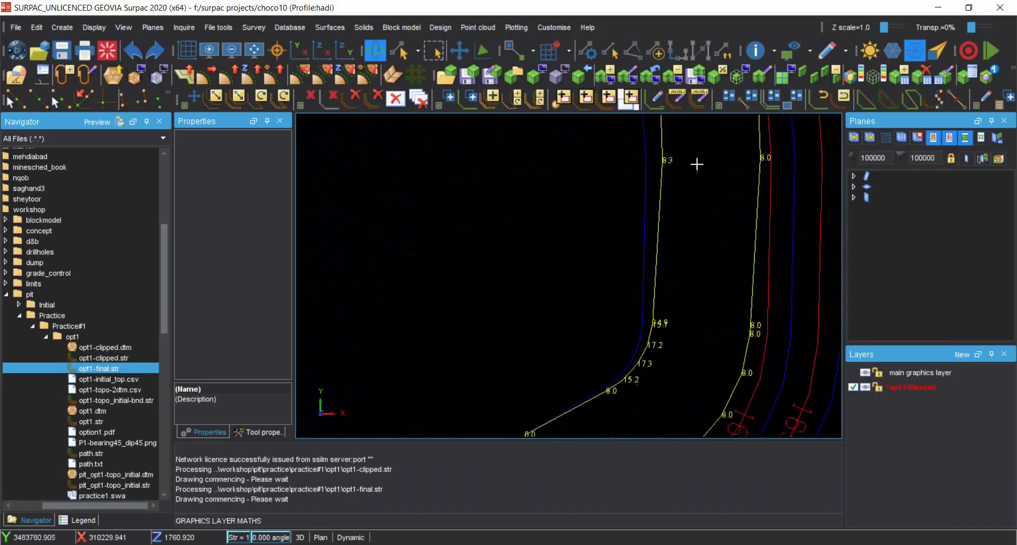
{"action": "scroll", "coordinate": [681, 271], "scroll_direction": "up", "scroll_amount": 4}
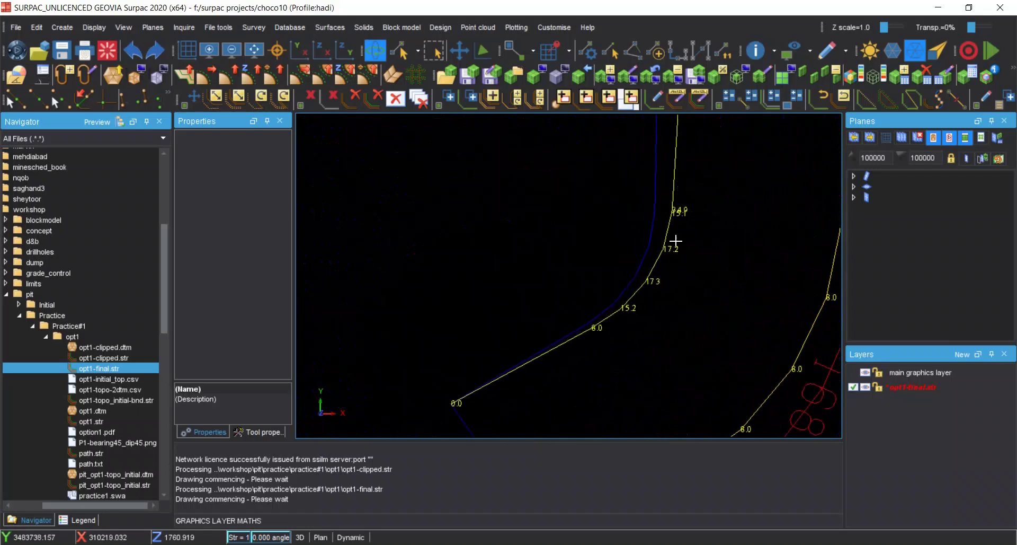
{"action": "scroll", "coordinate": [656, 251], "scroll_direction": "down", "scroll_amount": 10}
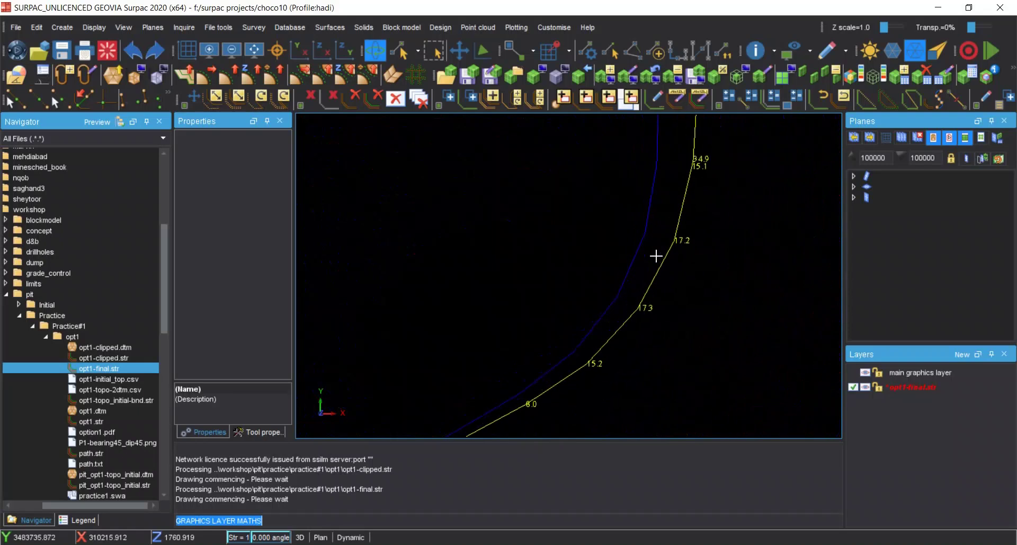
{"action": "scroll", "coordinate": [600, 254], "scroll_direction": "down", "scroll_amount": 3}
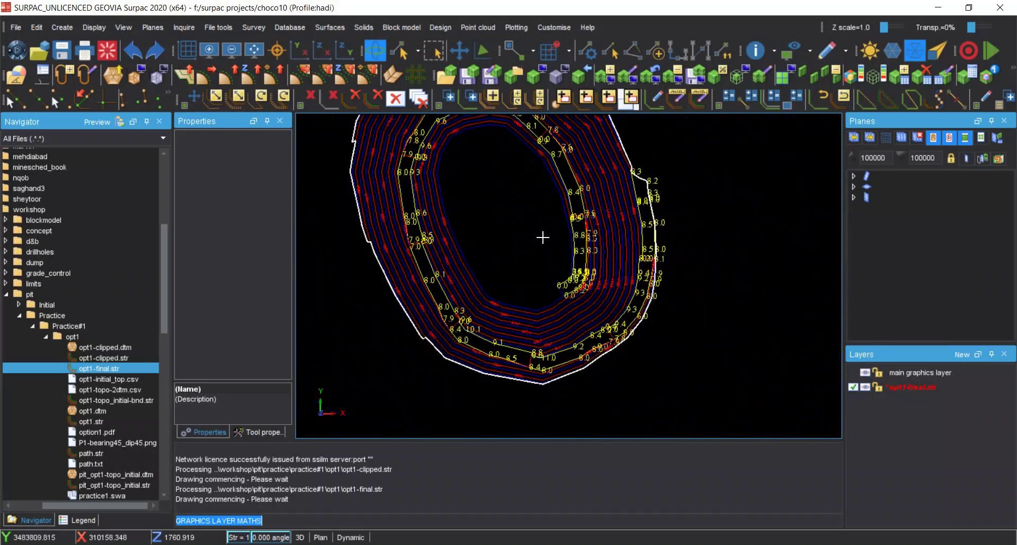
Step: Recentre the whole pit ring in the view and nudge it slightly upward
{"action": "middle_click_drag", "start_coordinate": [534, 229], "coordinate": [586, 284]}
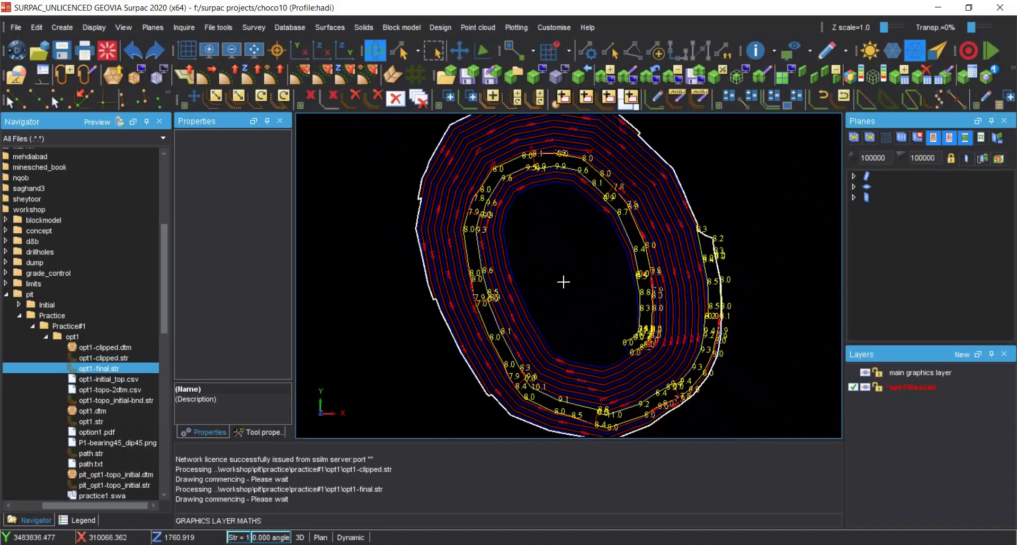
{"action": "middle_click_drag", "start_coordinate": [564, 283], "coordinate": [563, 276]}
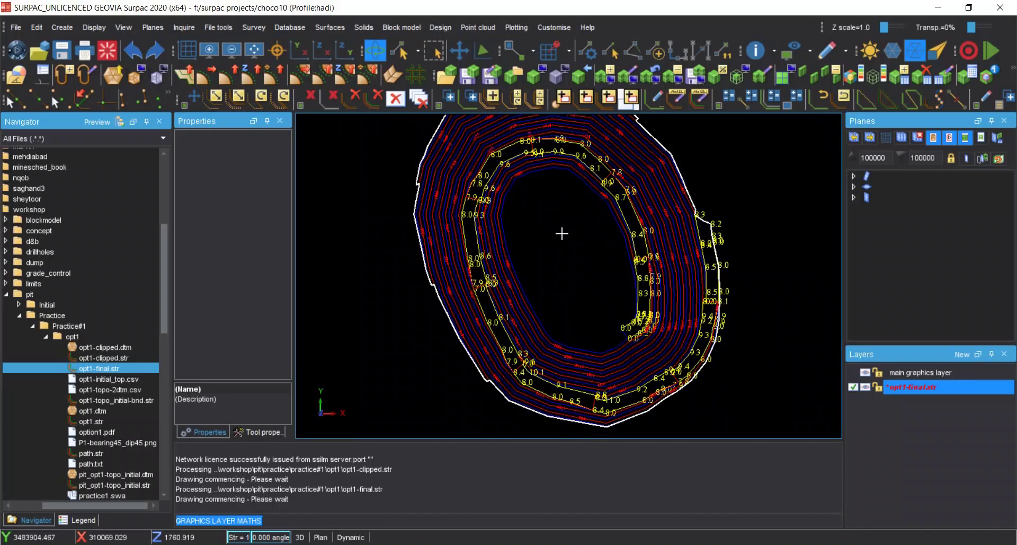
Step: Save the opt1-final layer with SF as opt1-final.txt, using .txt extension and Text format
{"action": "type", "text": "sf"}
{"action": "key", "text": "Return"}
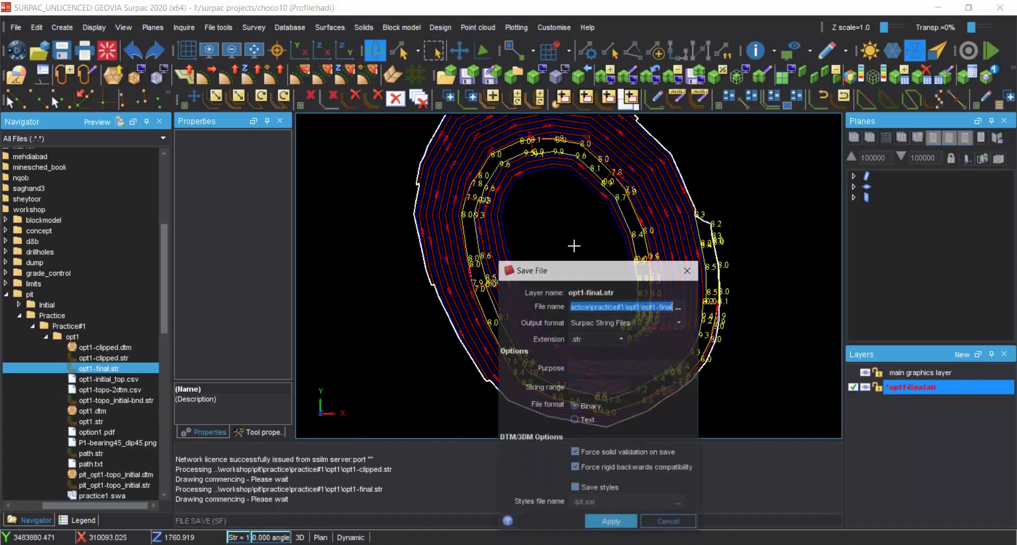
{"action": "left_click_drag", "start_coordinate": [608, 277], "coordinate": [580, 207]}
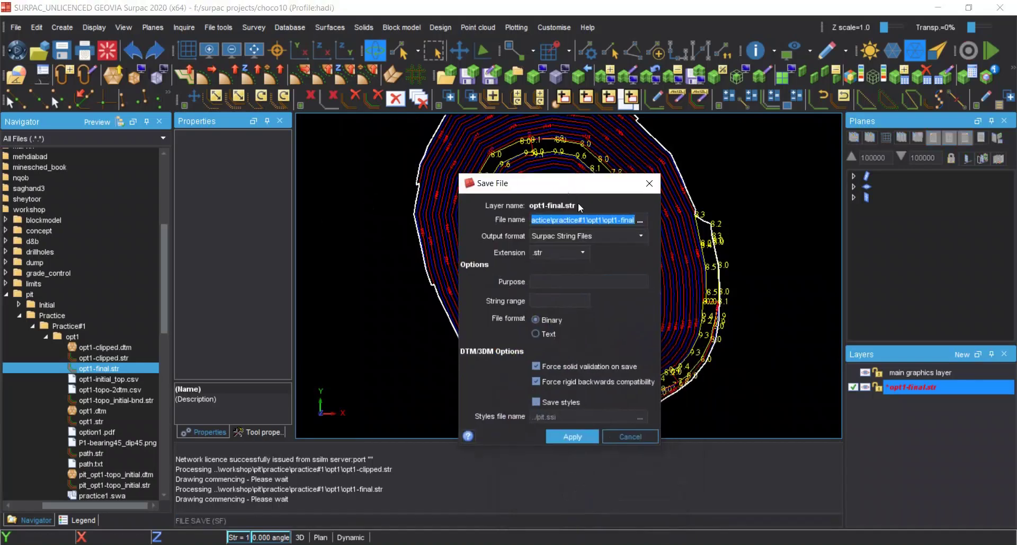
{"action": "left_click", "coordinate": [639, 240]}
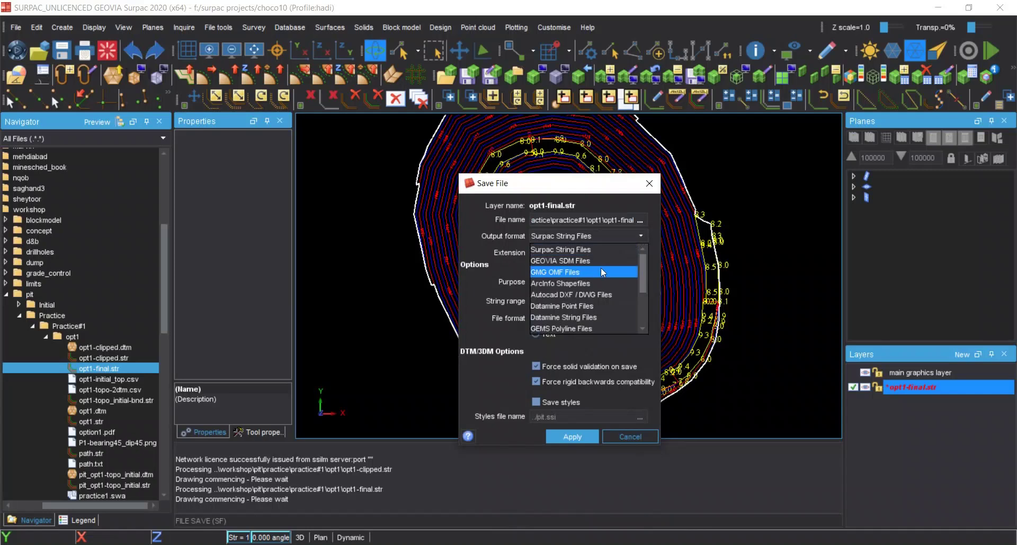
{"action": "left_click", "coordinate": [600, 253]}
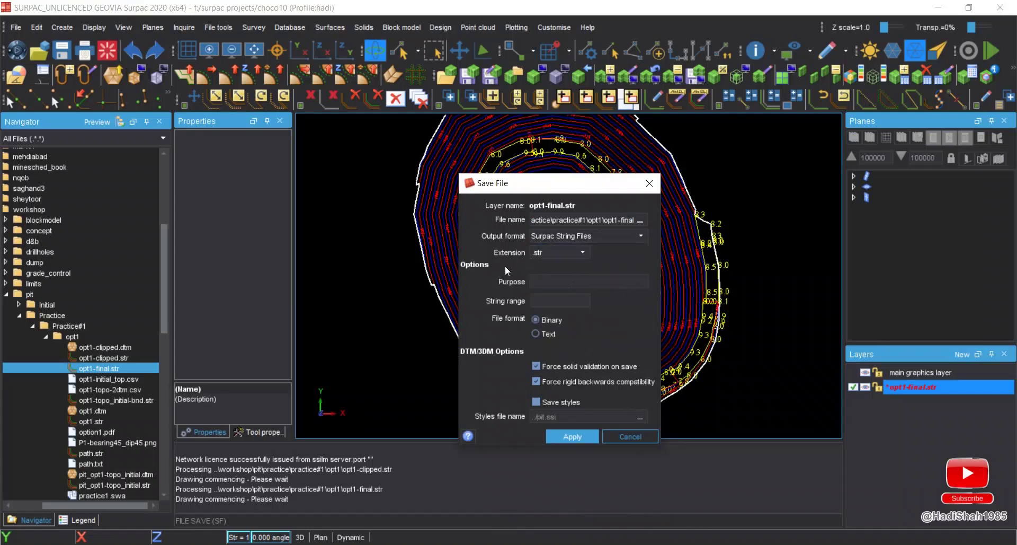
{"action": "left_click", "coordinate": [582, 252]}
{"action": "left_click", "coordinate": [546, 277]}
{"action": "left_click", "coordinate": [535, 334]}
{"action": "left_click", "coordinate": [574, 436]}
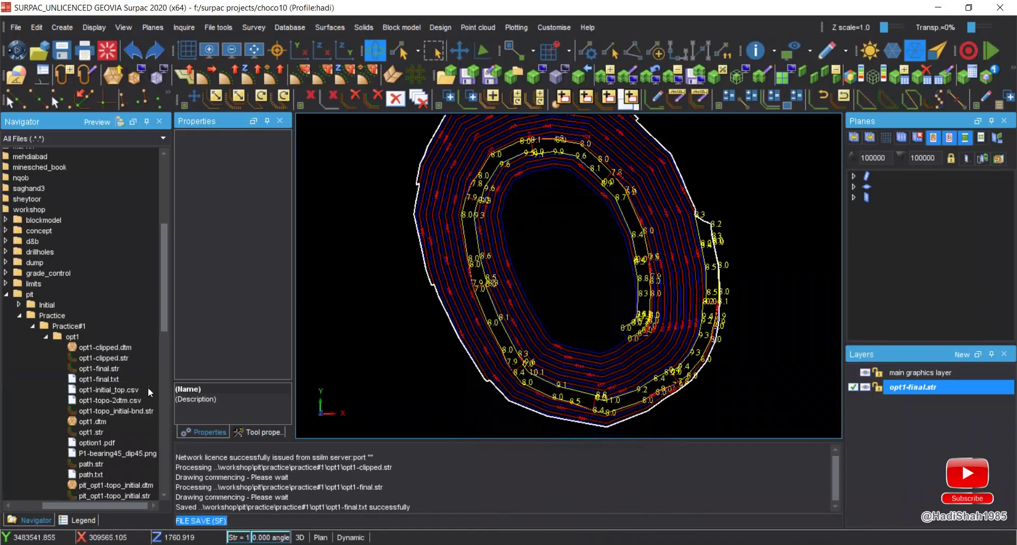
Step: Display opt1-final.txt's file properties in the Navigator and zoom into the pit view
{"action": "left_click", "coordinate": [100, 378]}
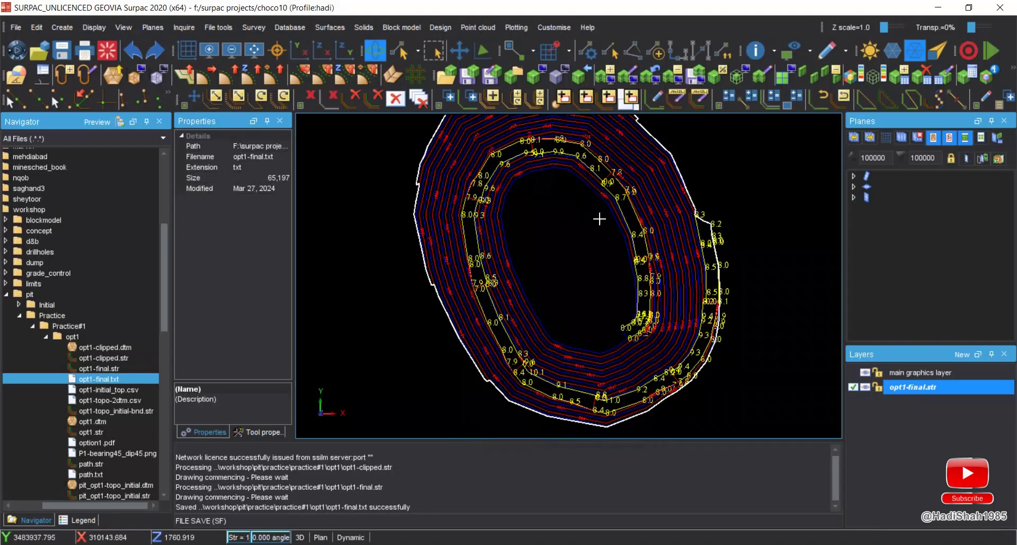
{"action": "scroll", "coordinate": [524, 243], "scroll_direction": "up", "scroll_amount": 5}
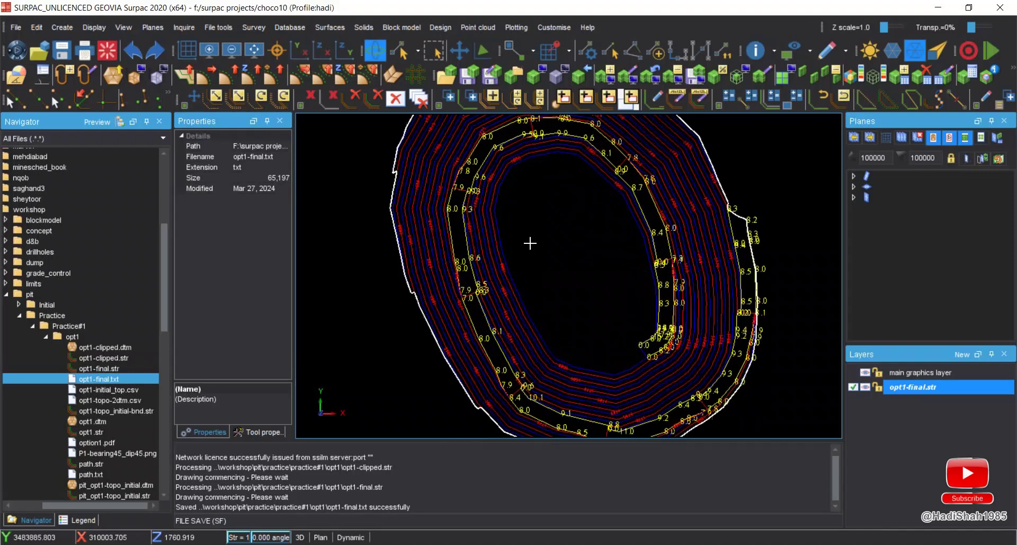